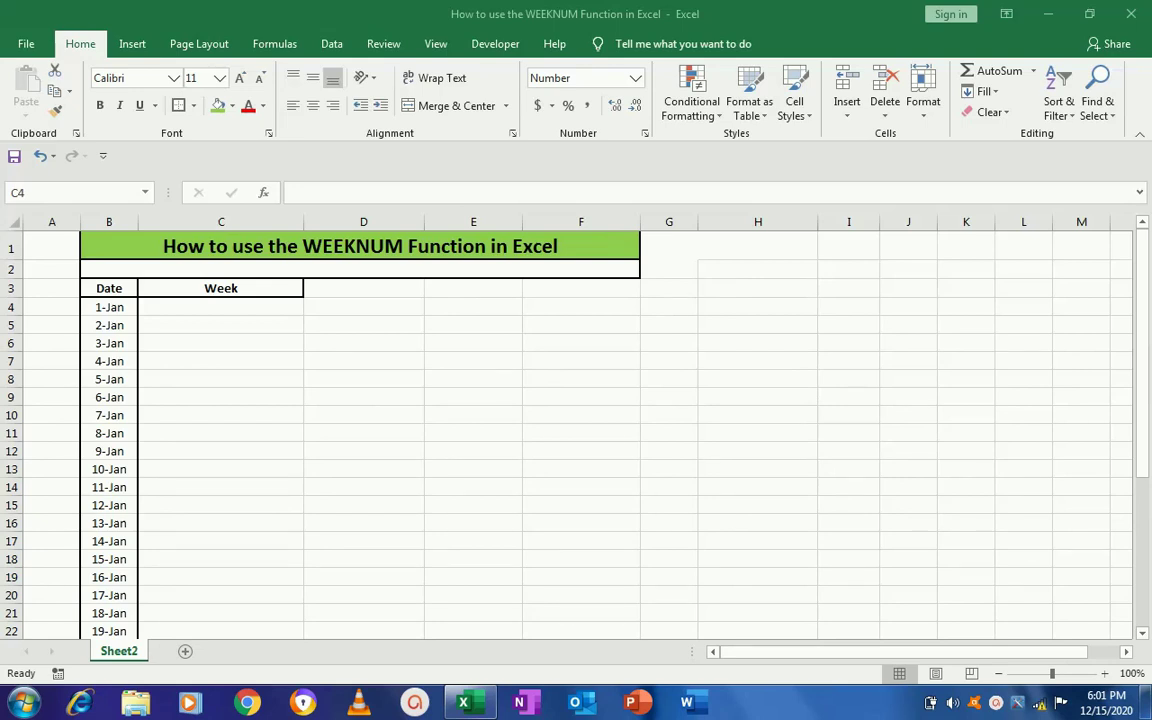
- Browse the January dates in the Date column and find the first empty Week cell
{"action": "left_click", "coordinate": [112, 305]}
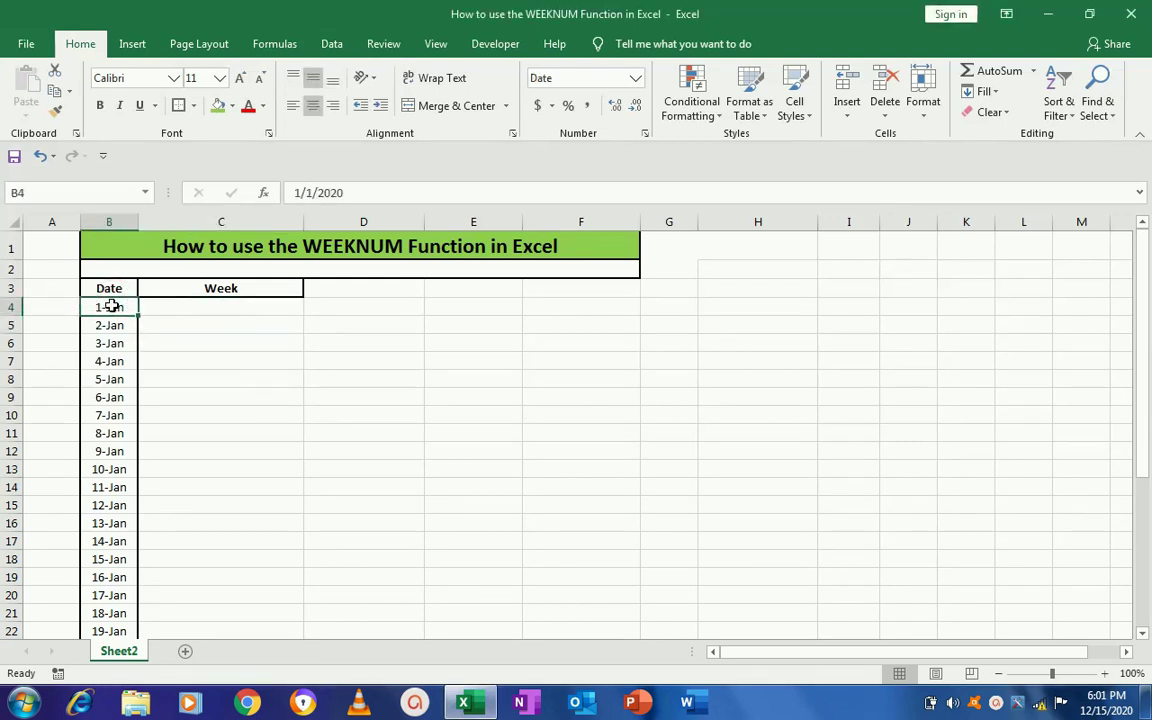
{"action": "key", "text": "ctrl+shift+Down"}
{"action": "key", "text": "ctrl+Up"}
{"action": "key", "text": "ctrl+Up"}
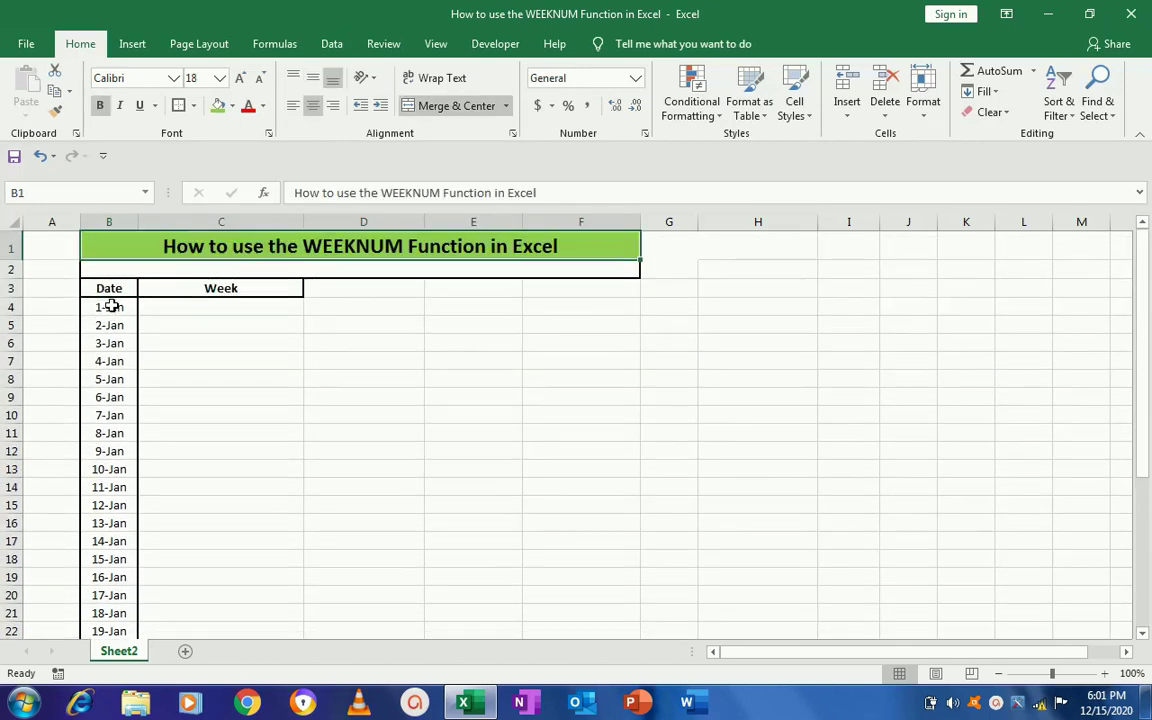
{"action": "left_click", "coordinate": [112, 305]}
{"action": "key", "text": "Right"}
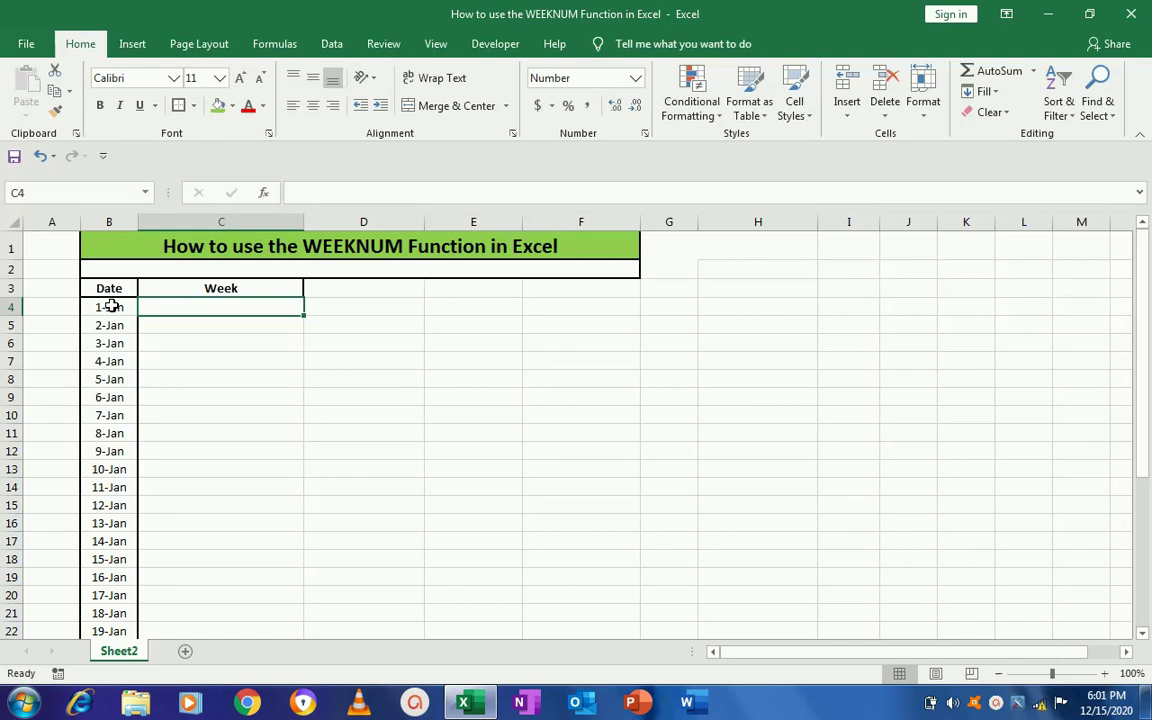
{"action": "left_click", "coordinate": [112, 306]}
{"action": "key", "text": "ctrl+shift+Down"}
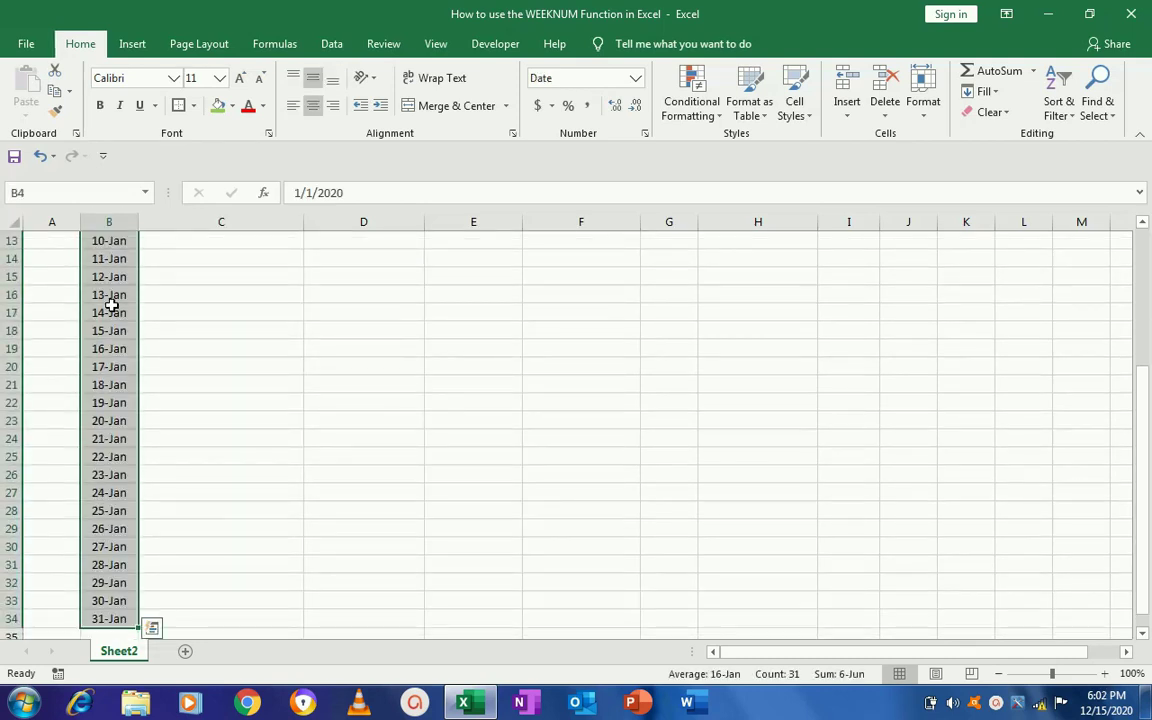
{"action": "key", "text": "ctrl+shift+Up"}
{"action": "key", "text": "Right"}
{"action": "key", "text": "ctrl+Up"}
{"action": "key", "text": "ctrl+Up"}
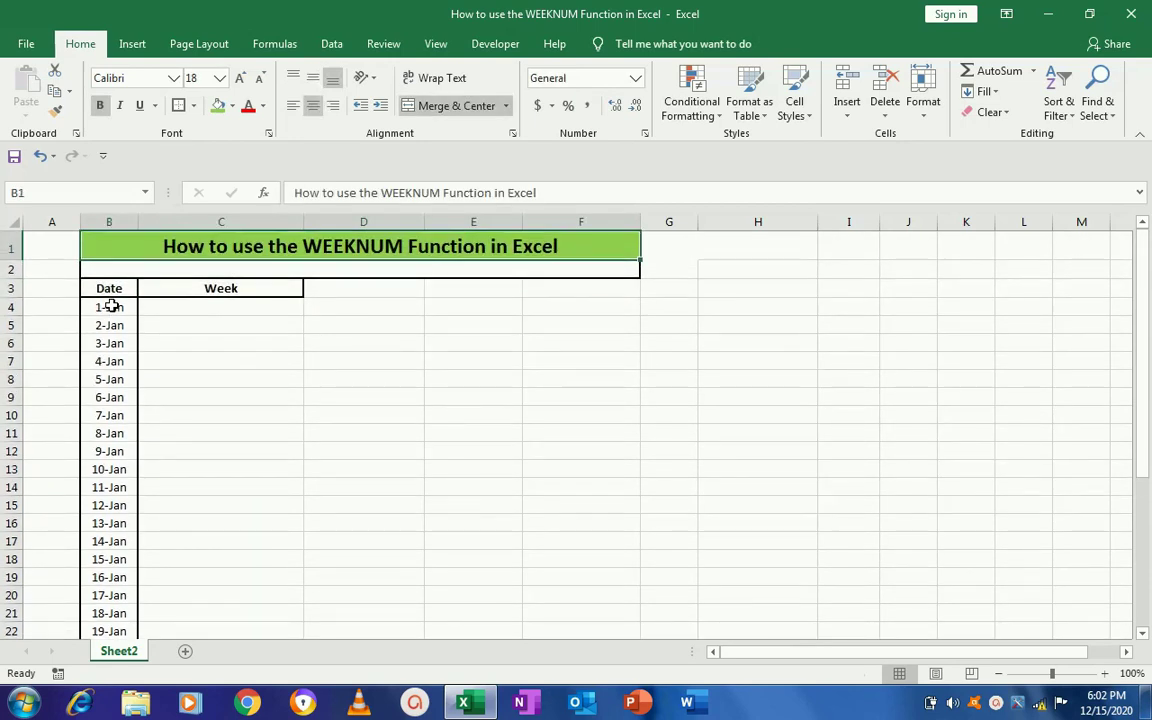
{"action": "left_click", "coordinate": [112, 306]}
{"action": "key", "text": "Right"}
{"action": "key", "text": "Down"}
{"action": "left_click", "coordinate": [112, 306]}
{"action": "key", "text": "ctrl+shift+Down"}
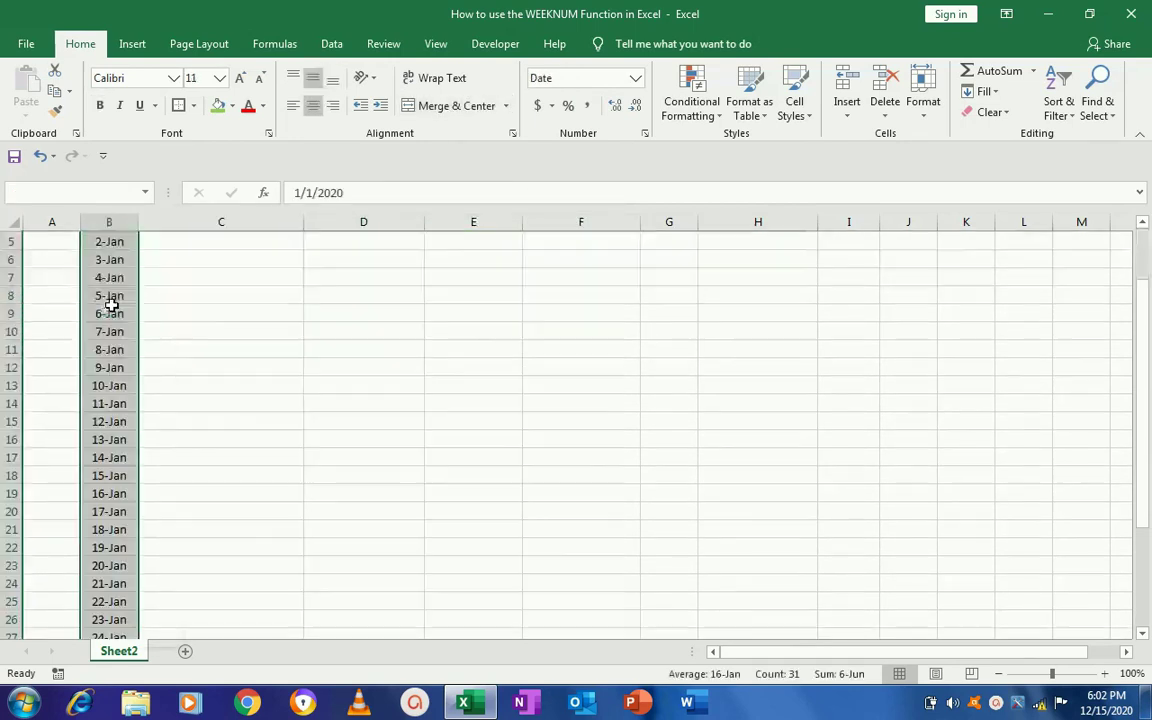
{"action": "key", "text": "ctrl+Up"}
{"action": "key", "text": "Right"}
{"action": "key", "text": "Down"}
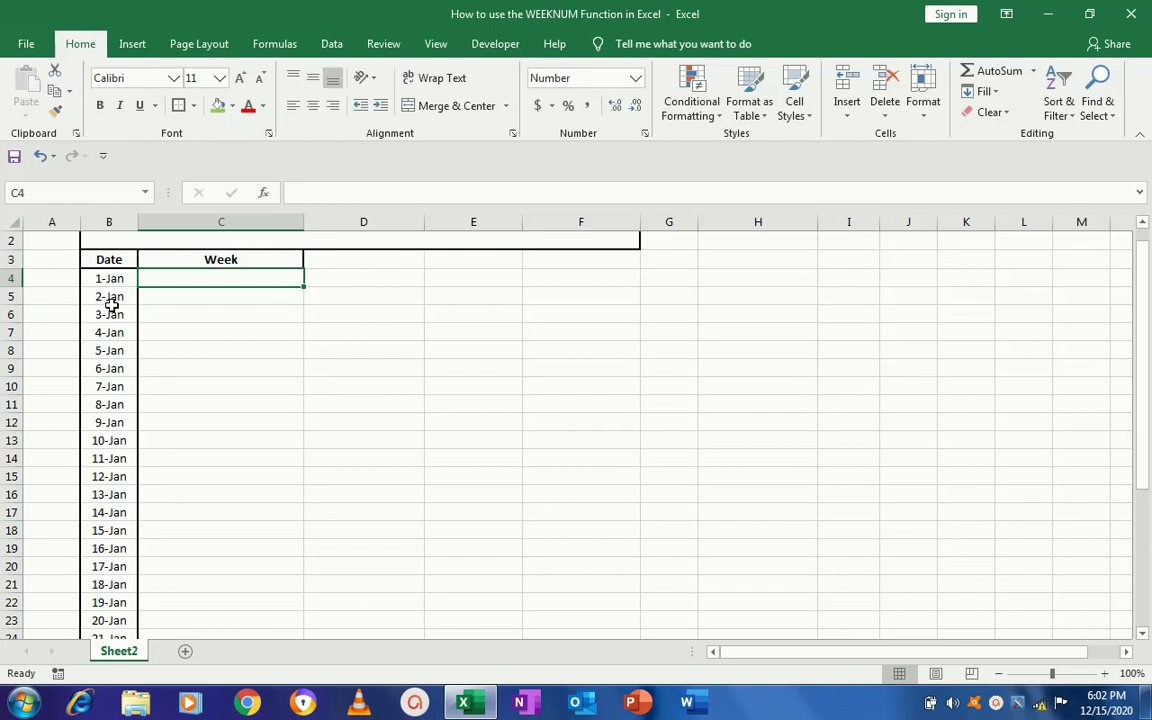
- Mark the first two weeks of January dates to gauge week boundaries, ending at C4
{"action": "key", "text": "Left"}
{"action": "key", "text": "shift+Down"}
{"action": "key", "text": "shift+Down"}
{"action": "key", "text": "shift+Down"}
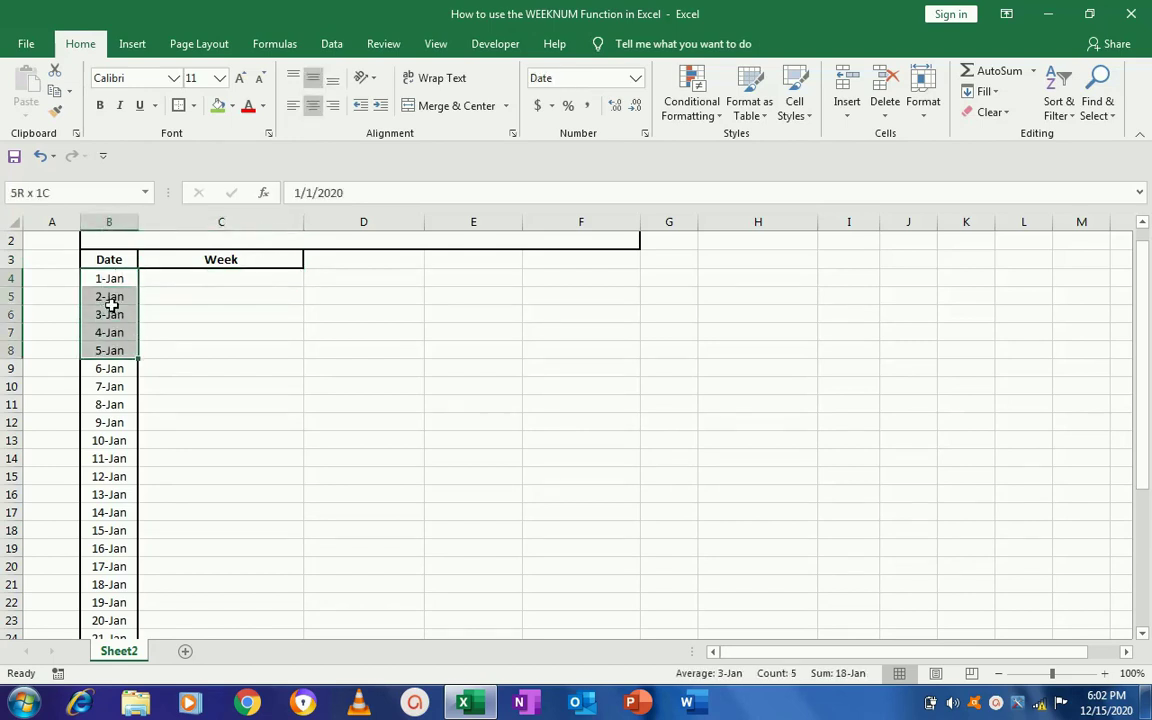
{"action": "key", "text": "shift+Down"}
{"action": "key", "text": "shift+Down"}
{"action": "key", "text": "shift+Down"}
{"action": "key", "text": "Right"}
{"action": "key", "text": "shift+Down"}
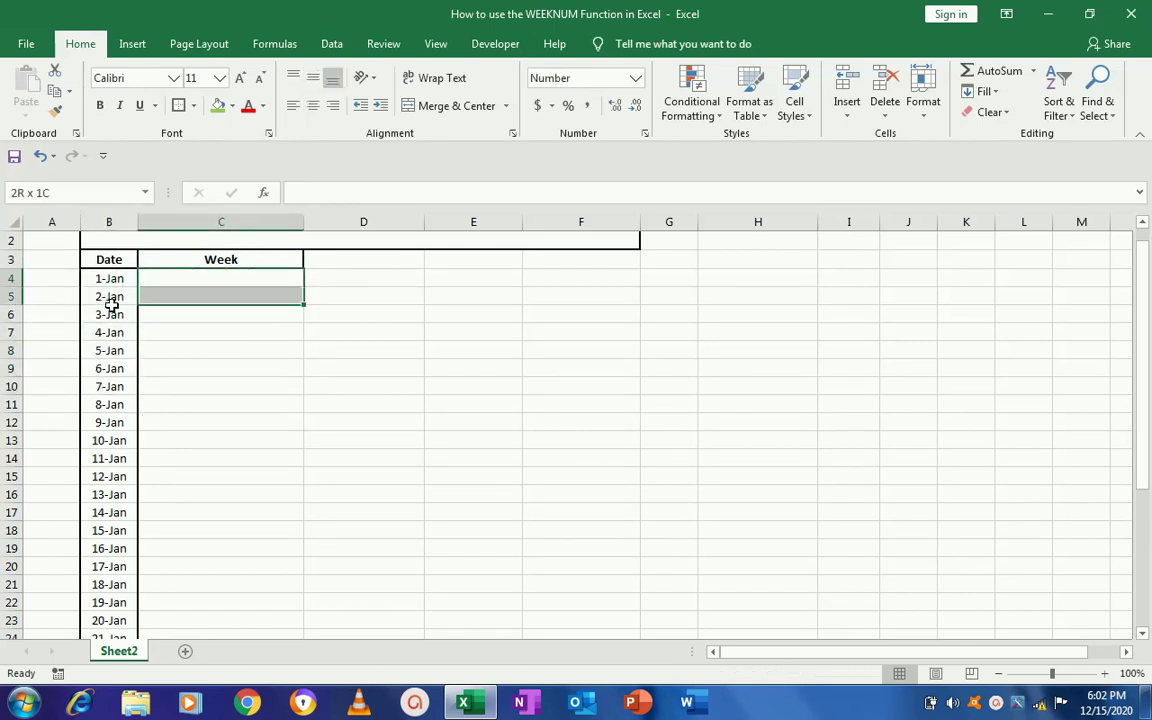
{"action": "key", "text": "shift+Down"}
{"action": "key", "text": "shift+Down"}
{"action": "key", "text": "shift+Down"}
{"action": "key", "text": "shift+Down"}
{"action": "key", "text": "shift+Down"}
{"action": "key", "text": "Down"}
{"action": "key", "text": "Down"}
{"action": "key", "text": "Down"}
{"action": "key", "text": "Down"}
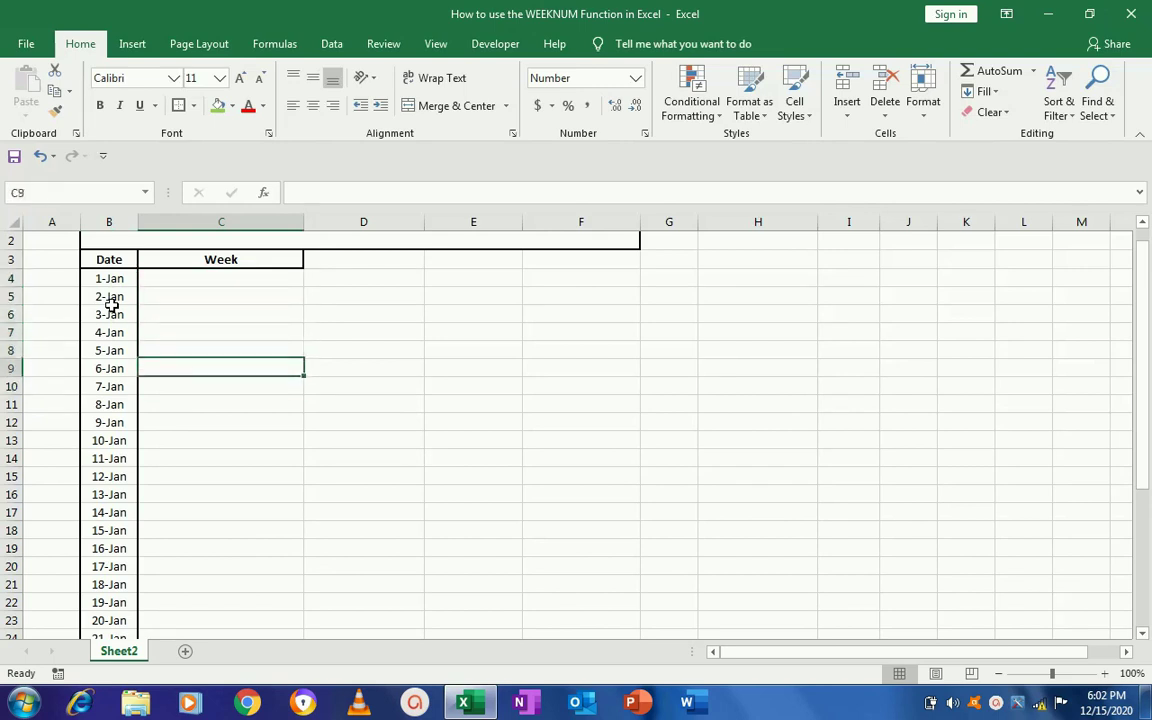
{"action": "key", "text": "Down"}
{"action": "key", "text": "Down"}
{"action": "key", "text": "Left"}
{"action": "key", "text": "shift+Down"}
{"action": "key", "text": "shift+Down"}
{"action": "key", "text": "shift+Down"}
{"action": "key", "text": "shift+Down"}
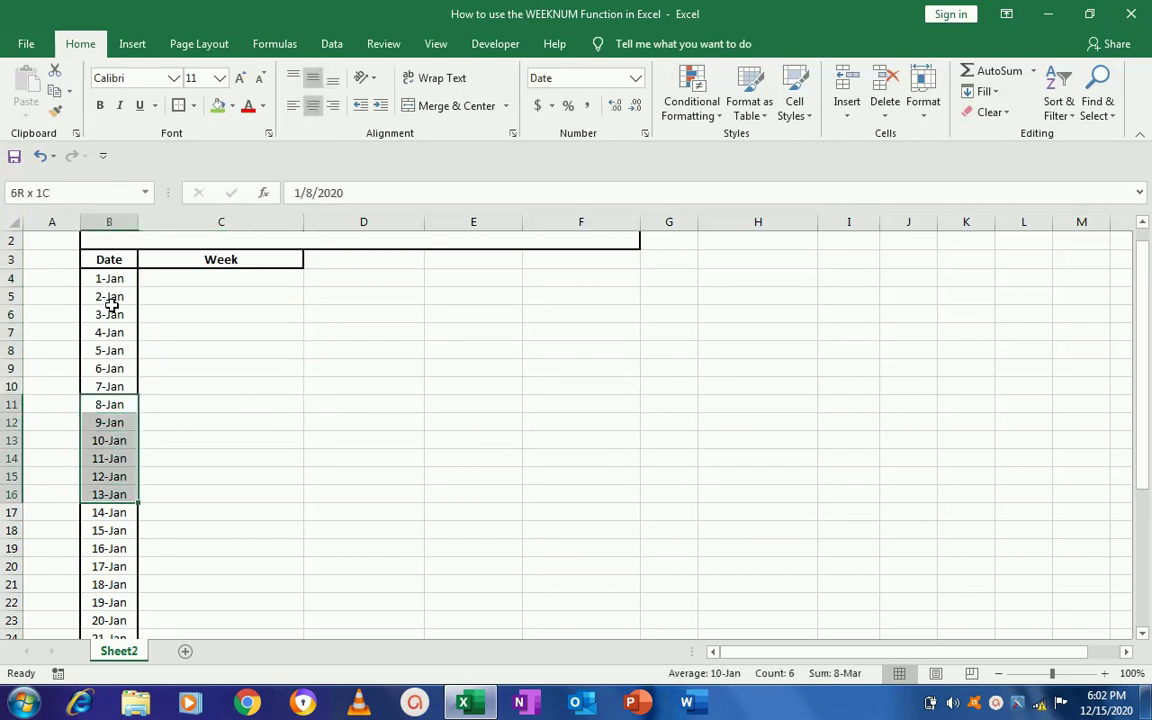
{"action": "key", "text": "shift+Down"}
{"action": "key", "text": "shift+Down"}
{"action": "key", "text": "Right"}
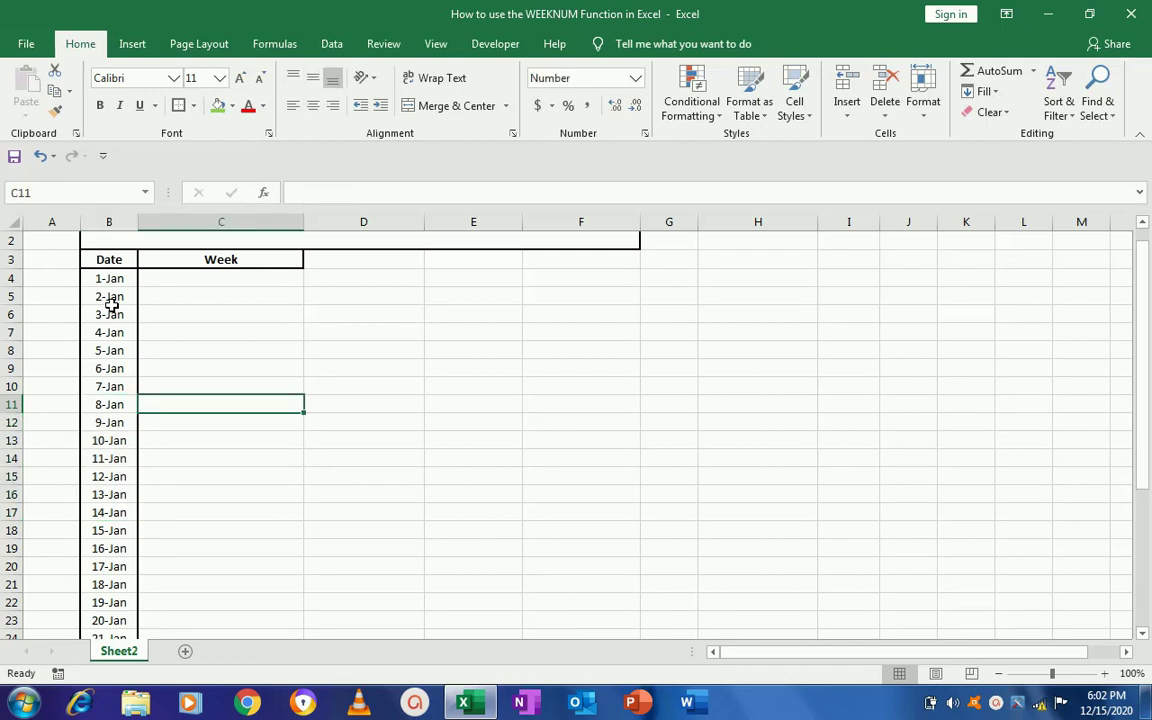
{"action": "key", "text": "Up"}
{"action": "key", "text": "Up"}
{"action": "key", "text": "Up"}
{"action": "key", "text": "Up"}
{"action": "key", "text": "Up"}
{"action": "key", "text": "Up"}
{"action": "key", "text": "Up"}
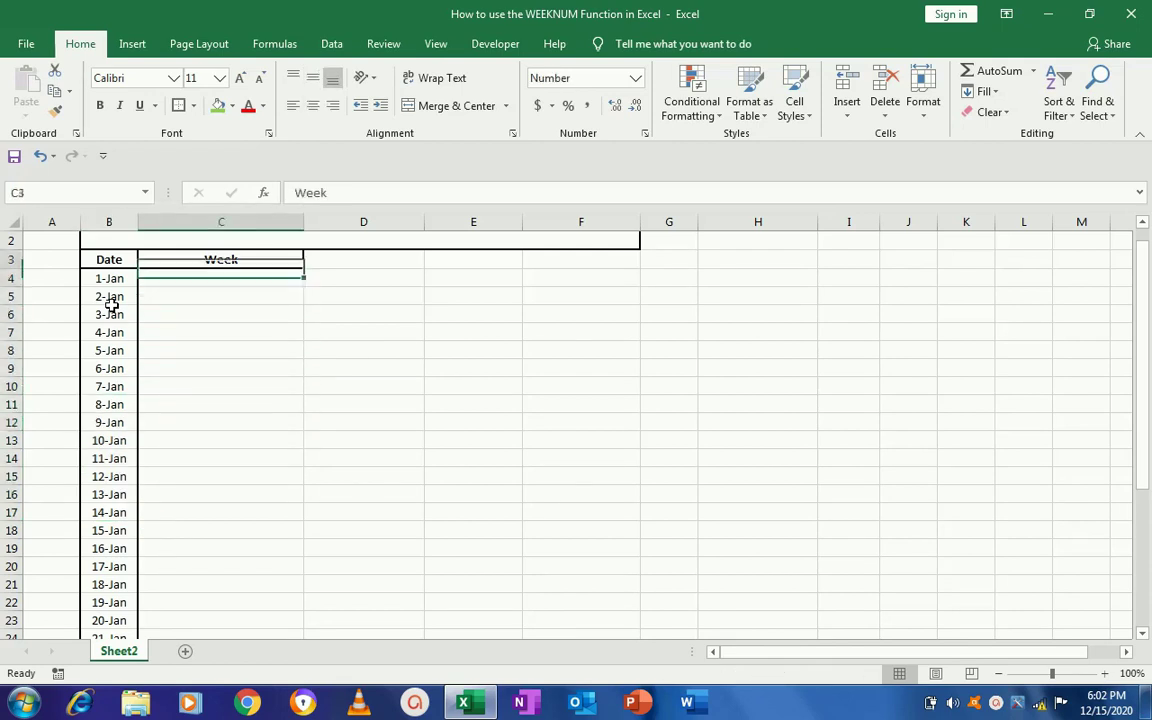
{"action": "key", "text": "Up"}
{"action": "key", "text": "Up"}
{"action": "key", "text": "Down"}
{"action": "key", "text": "Down"}
{"action": "key", "text": "Down"}
{"action": "key", "text": "Right"}
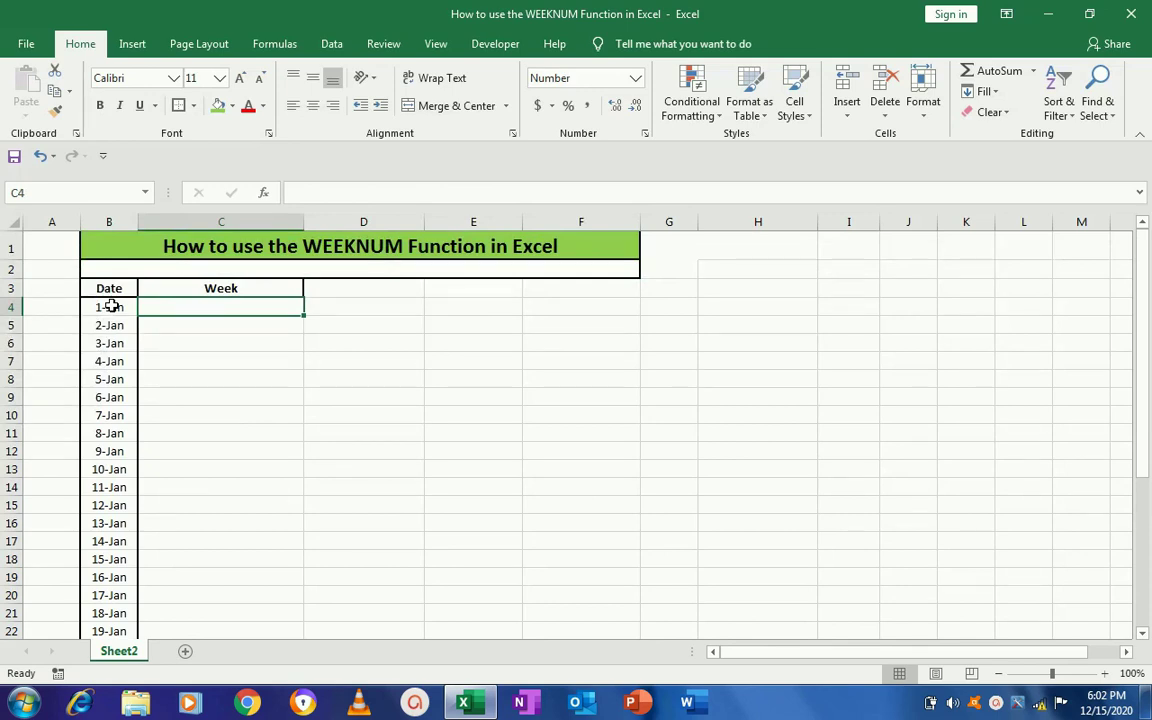
- Enter =WEEKNUM(B4) in C4, using the 1-Jan date as the argument
{"action": "type", "text": "=wee"}
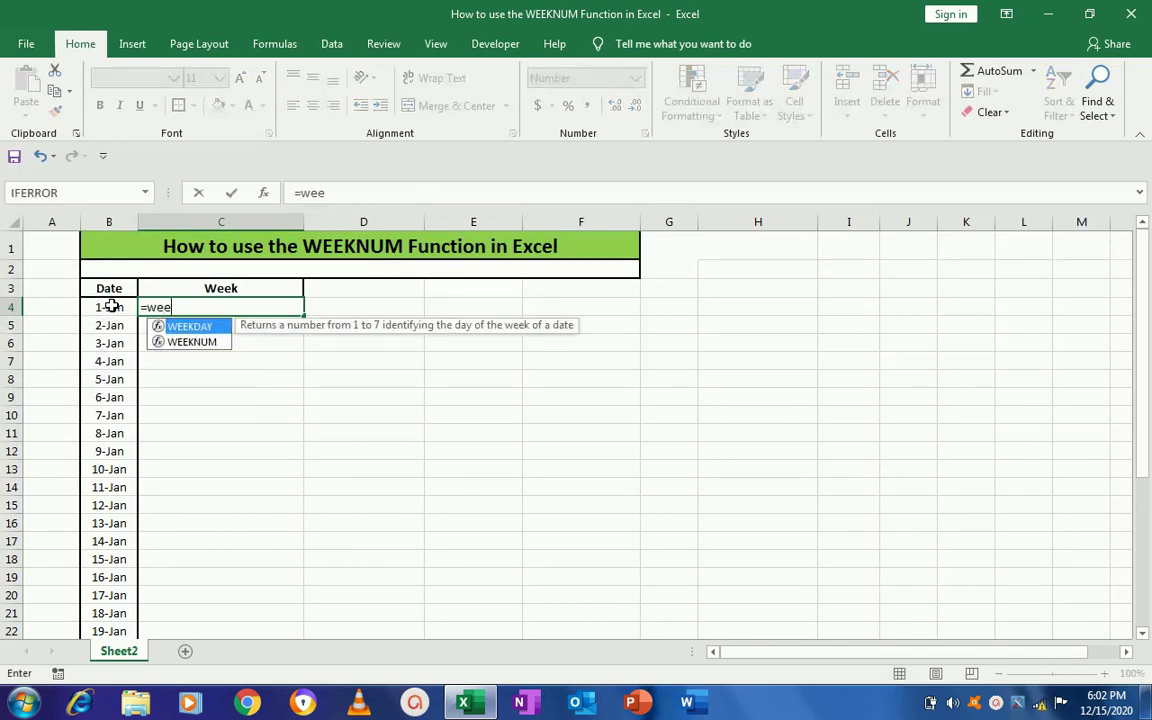
{"action": "key", "text": "Down"}
{"action": "key", "text": "Tab"}
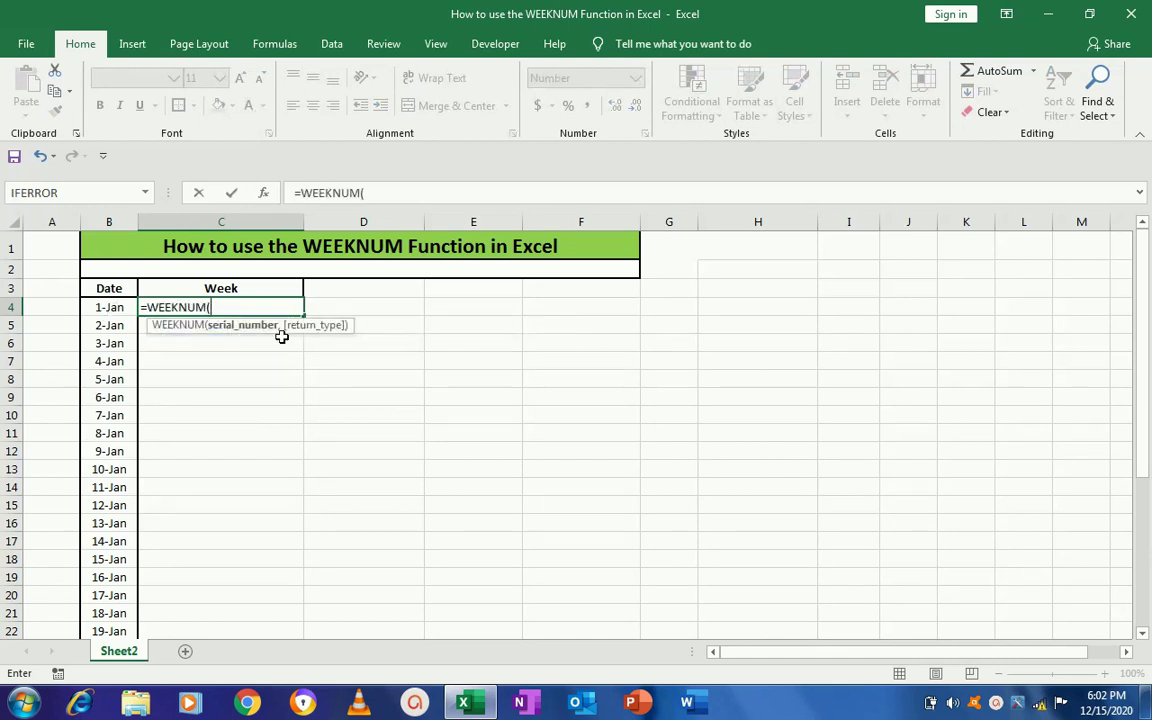
{"action": "left_click", "coordinate": [115, 310]}
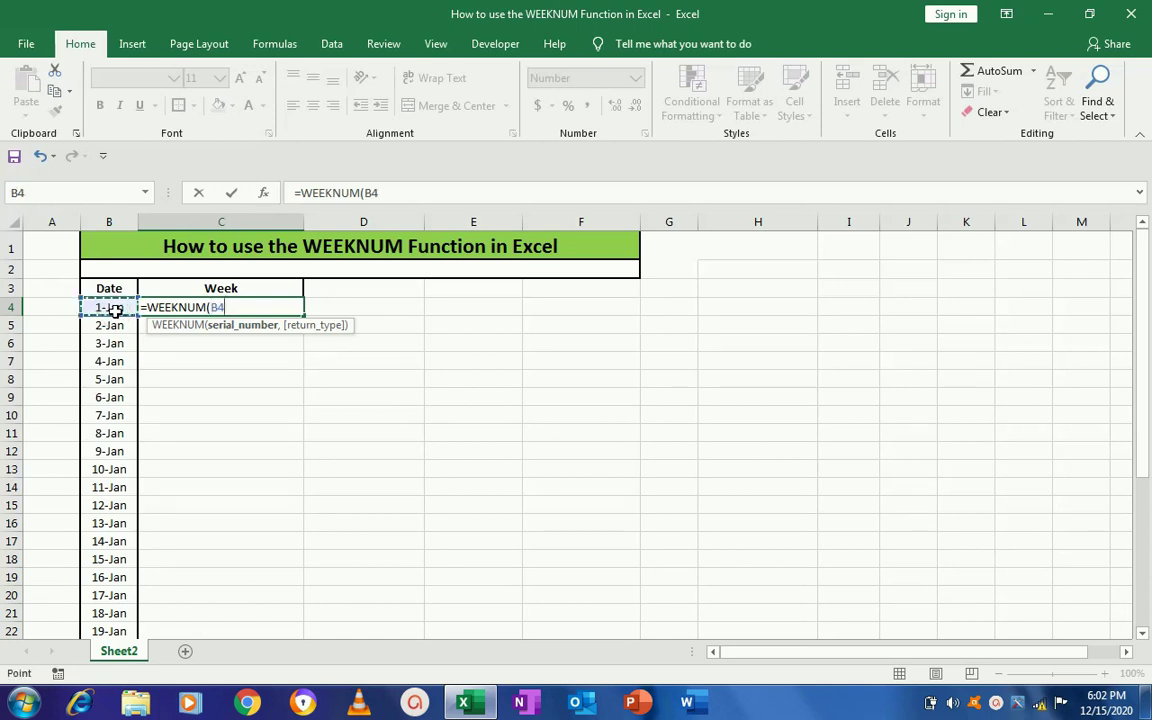
{"action": "key", "text": "Return"}
- Copy the C4 formula down through C34 for all January dates and clear the copy marquee
{"action": "key", "text": "Up"}
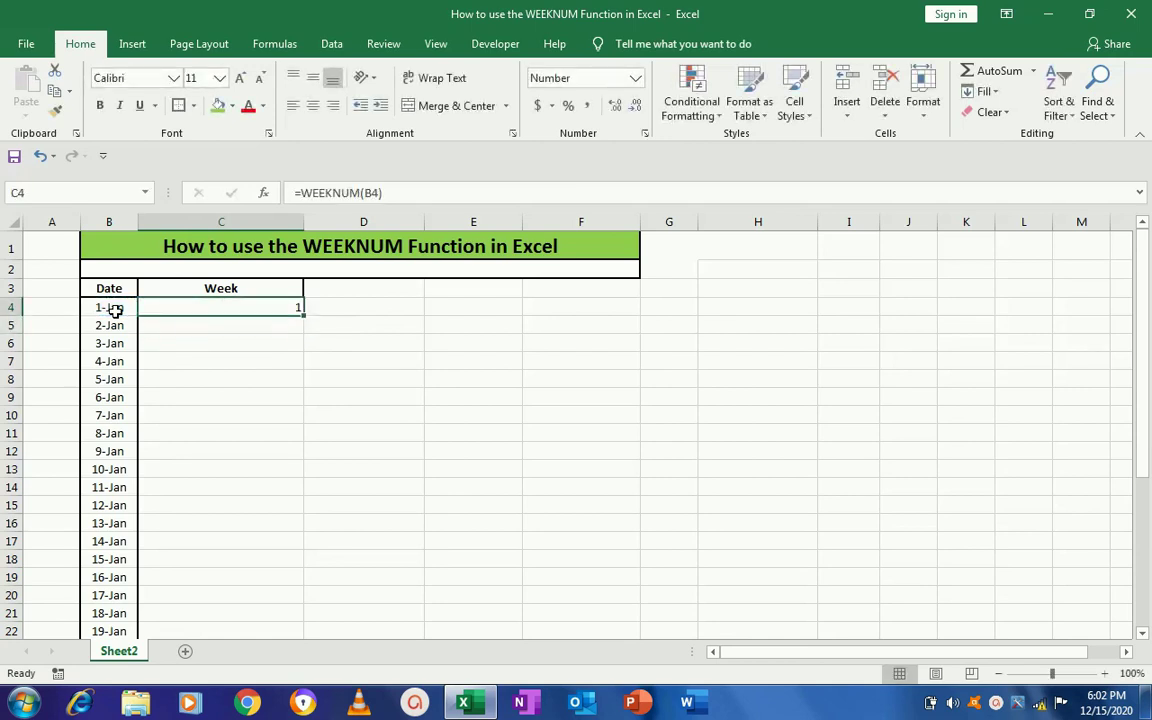
{"action": "key", "text": "ctrl+c"}
{"action": "left_click", "coordinate": [115, 310]}
{"action": "key", "text": "ctrl+Down"}
{"action": "key", "text": "Right"}
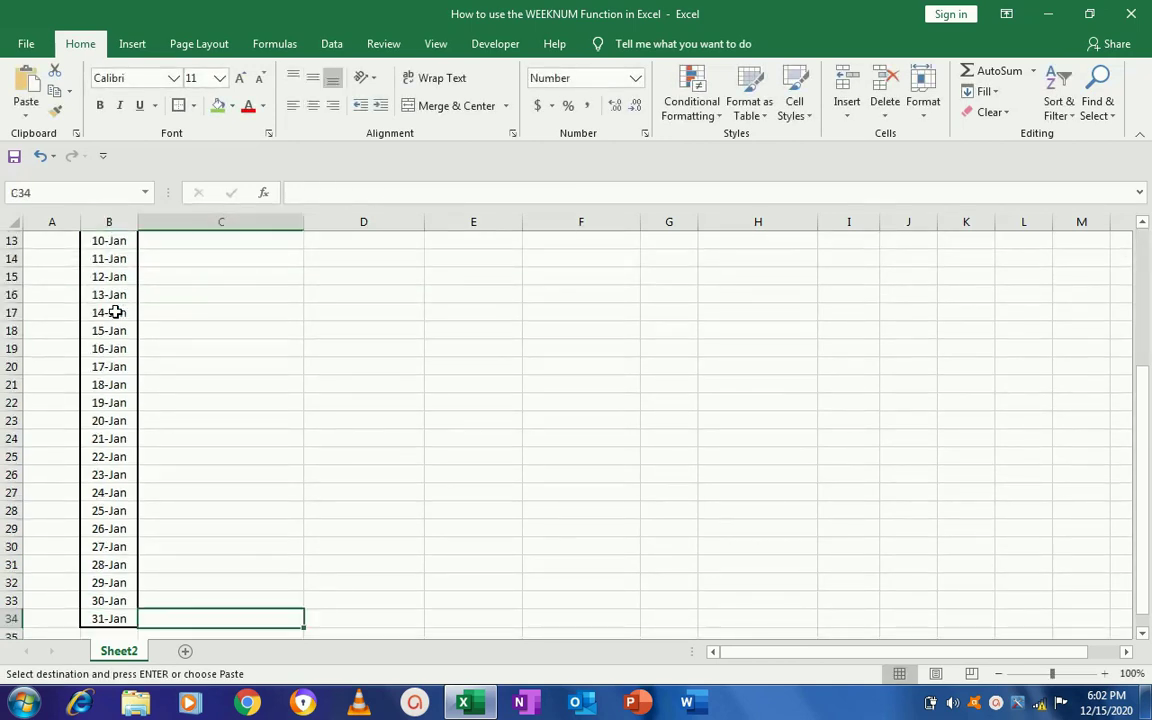
{"action": "key", "text": "ctrl+shift+Up"}
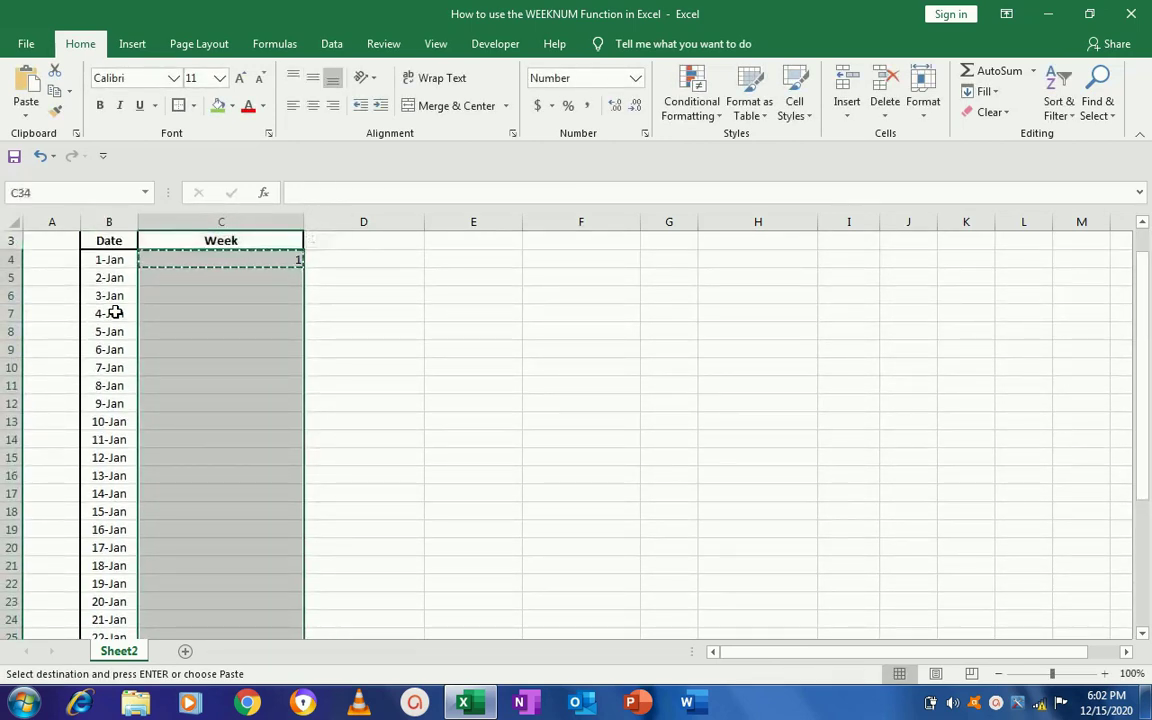
{"action": "key", "text": "ctrl+v"}
{"action": "key", "text": "ctrl+Up"}
{"action": "key", "text": "ctrl+Up"}
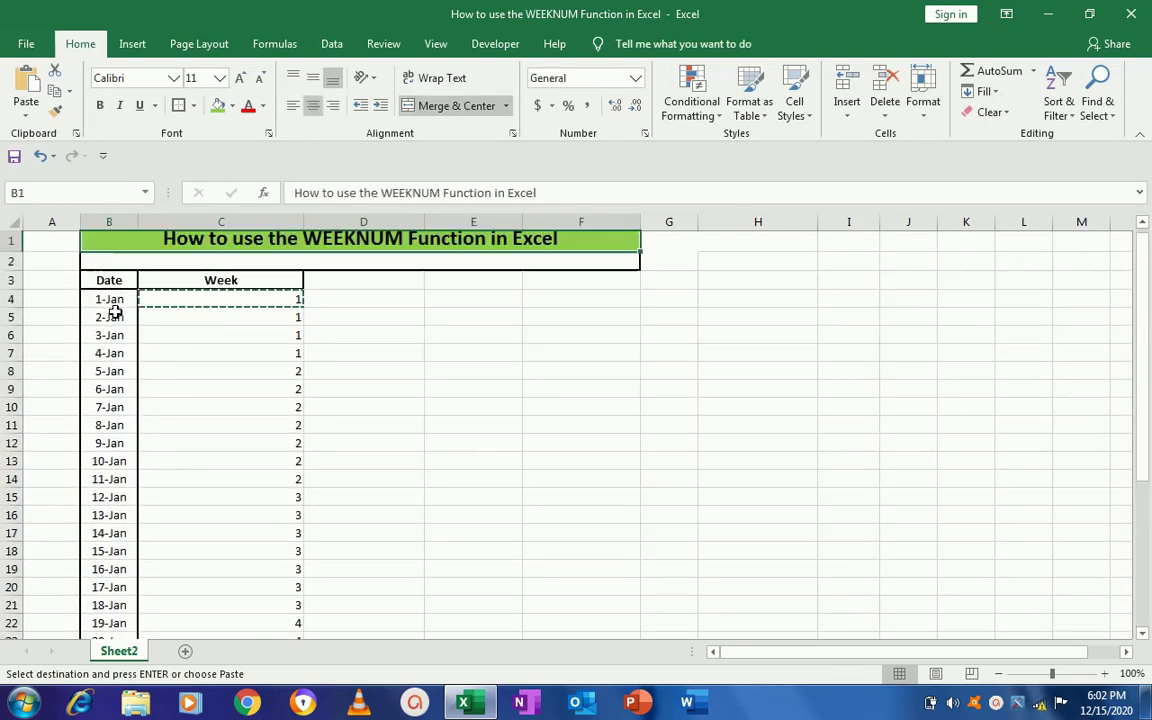
{"action": "key", "text": "Down"}
{"action": "key", "text": "Down"}
{"action": "key", "text": "Down"}
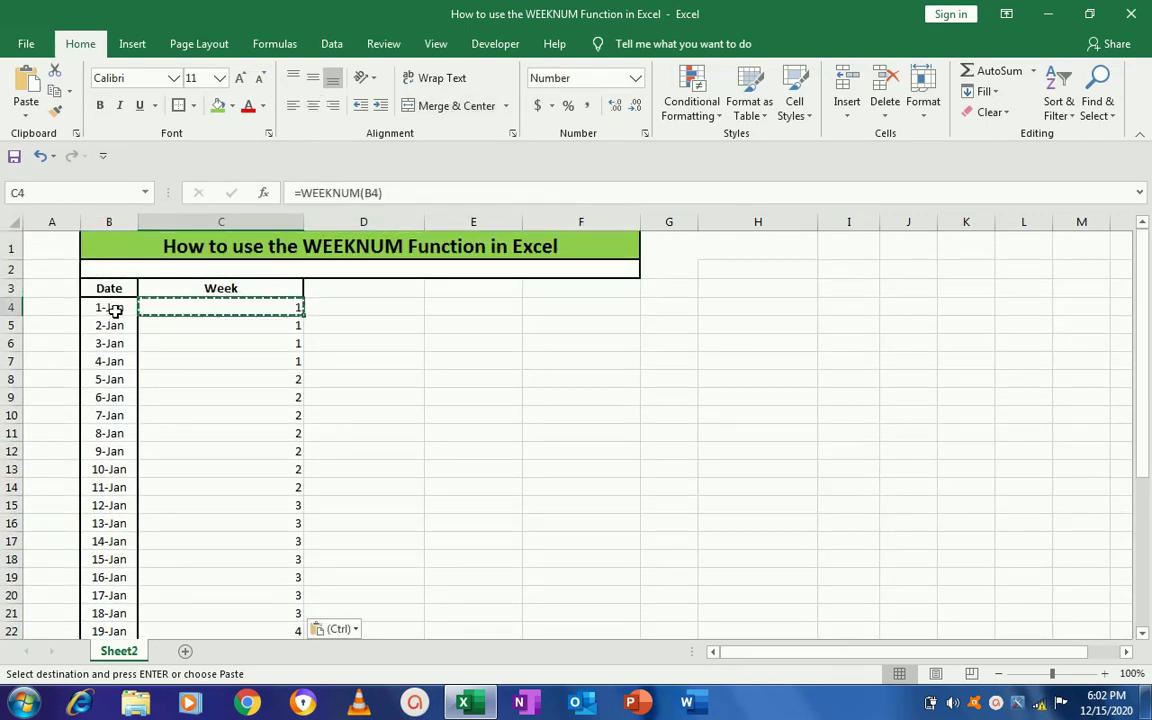
{"action": "key", "text": "Escape"}
{"action": "key", "text": "Up"}
{"action": "key", "text": "Down"}
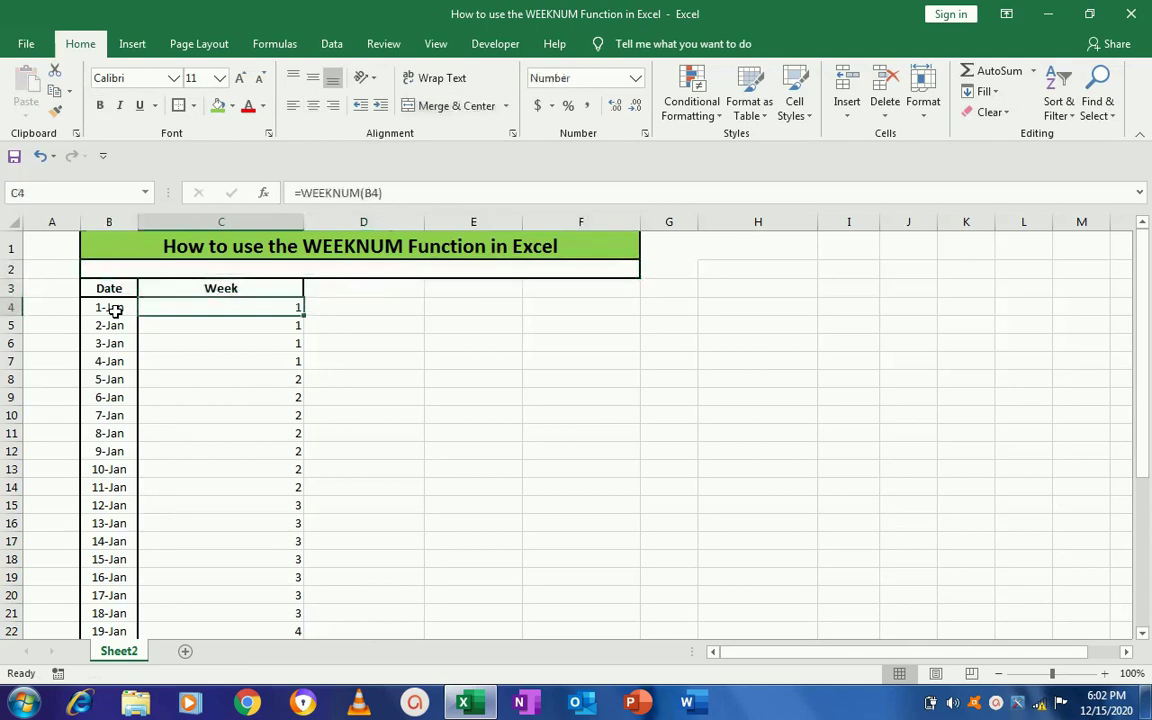
{"action": "key", "text": "Left"}
{"action": "key", "text": "Right"}
{"action": "key", "text": "Left"}
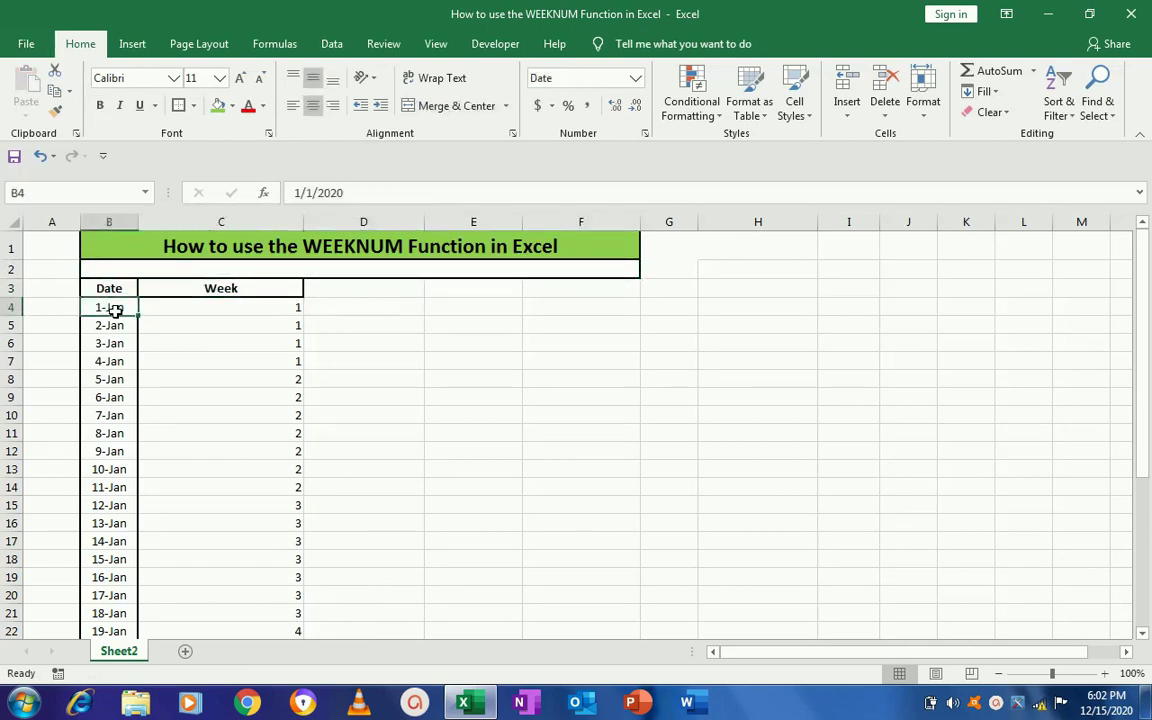
{"action": "key", "text": "shift+Down"}
{"action": "key", "text": "shift+Down"}
{"action": "key", "text": "shift+Down"}
{"action": "key", "text": "shift+Down"}
{"action": "key", "text": "shift+Down"}
{"action": "key", "text": "shift+Down"}
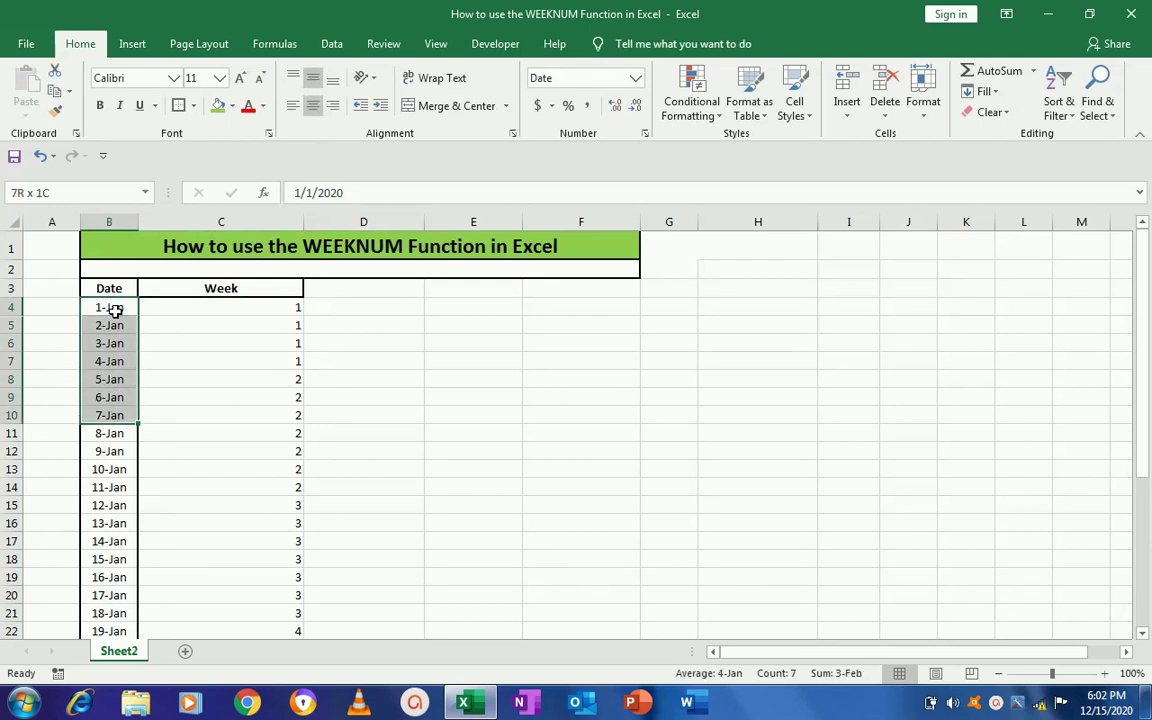
{"action": "left_click", "coordinate": [298, 415]}
{"action": "left_click", "coordinate": [291, 305]}
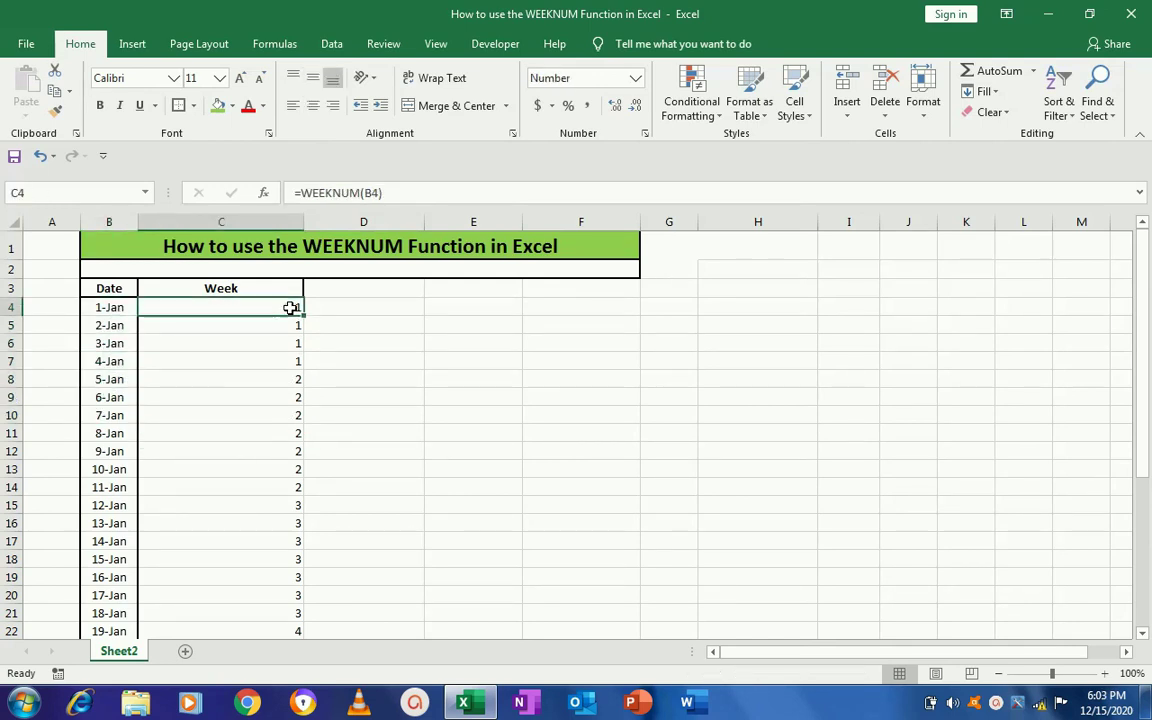
{"action": "left_click", "coordinate": [118, 433]}
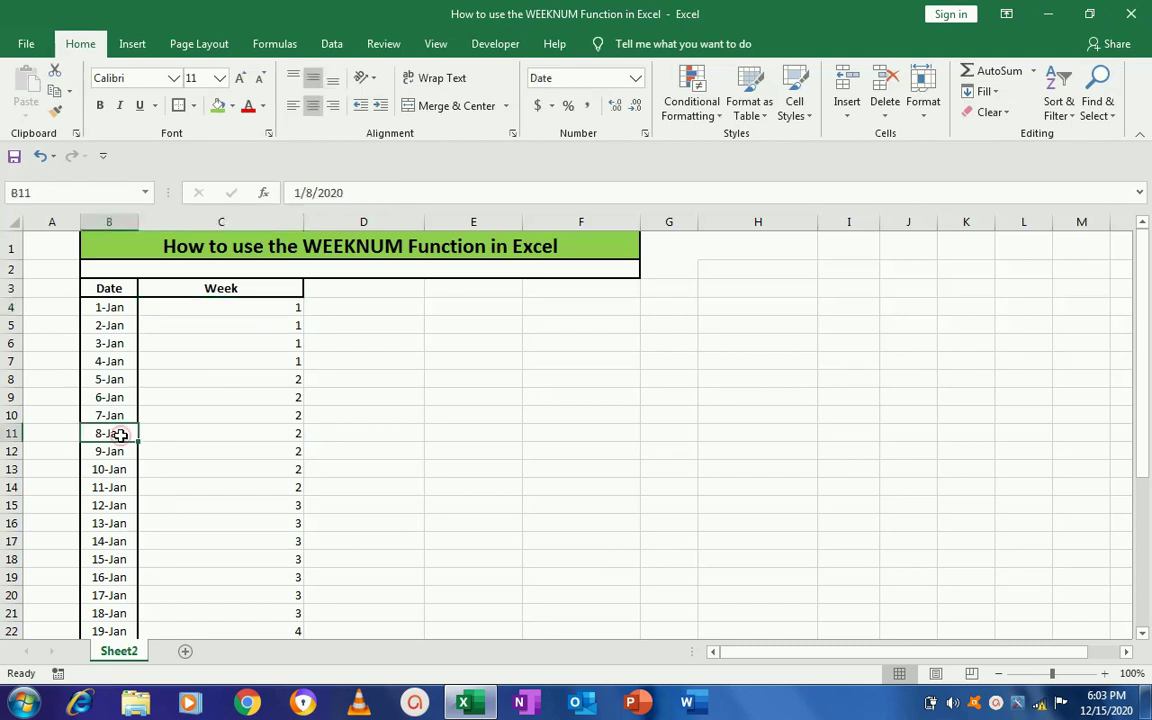
{"action": "key", "text": "shift+Down"}
{"action": "key", "text": "shift+Down"}
{"action": "key", "text": "shift+Down"}
{"action": "key", "text": "shift+Down"}
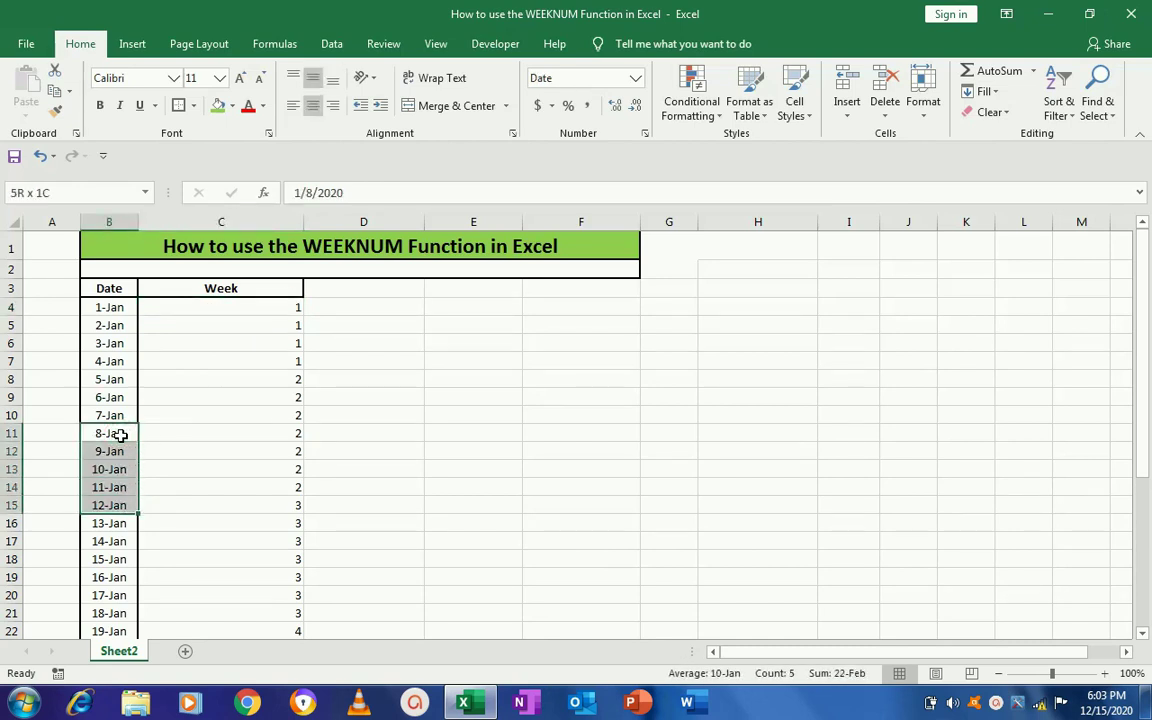
{"action": "key", "text": "shift+Down"}
{"action": "key", "text": "shift+Down"}
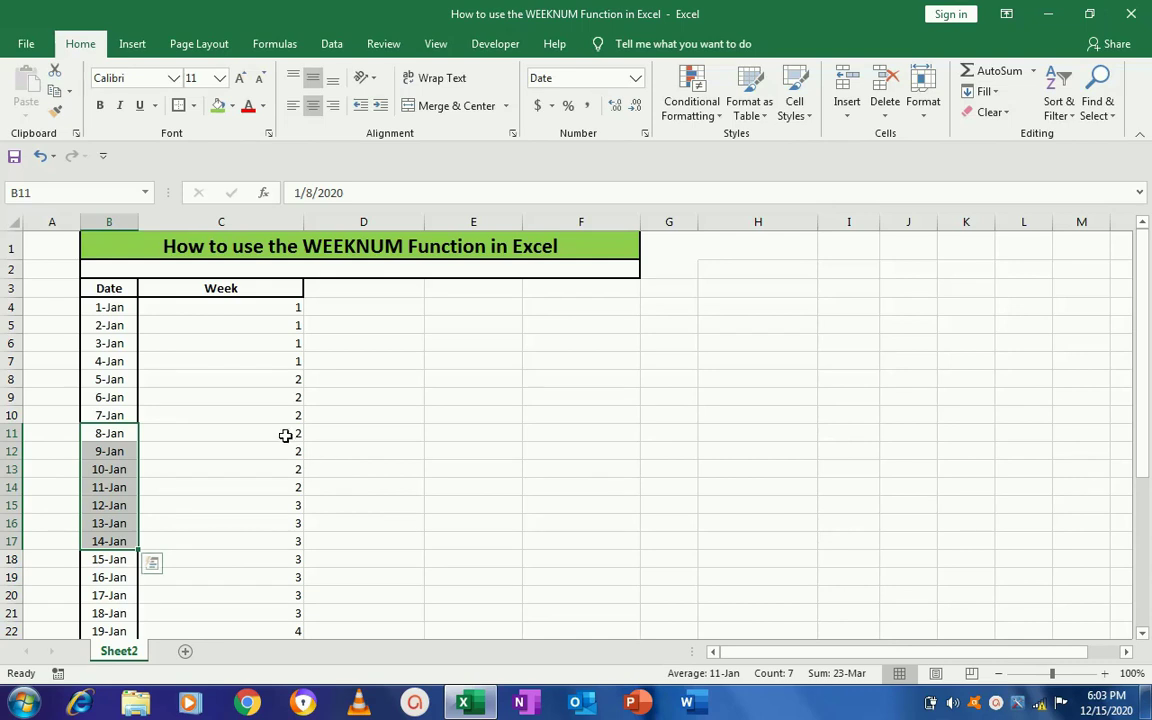
{"action": "left_click", "coordinate": [284, 434]}
{"action": "left_click", "coordinate": [242, 311]}
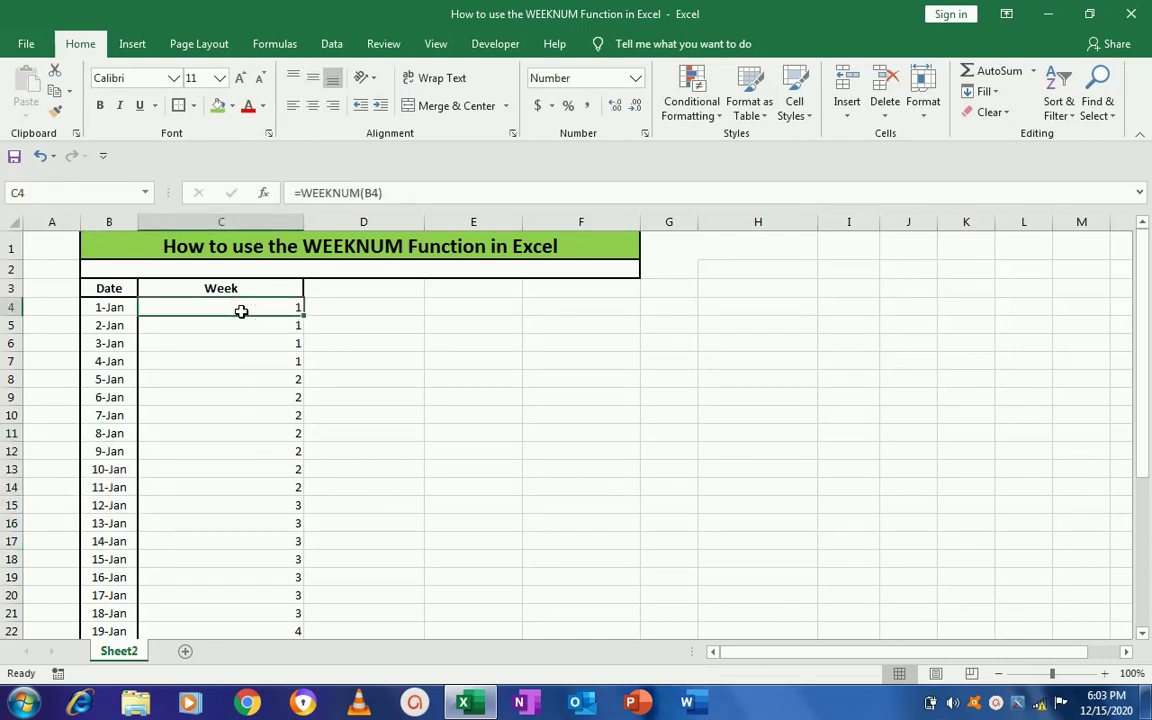
{"action": "key", "text": "Left"}
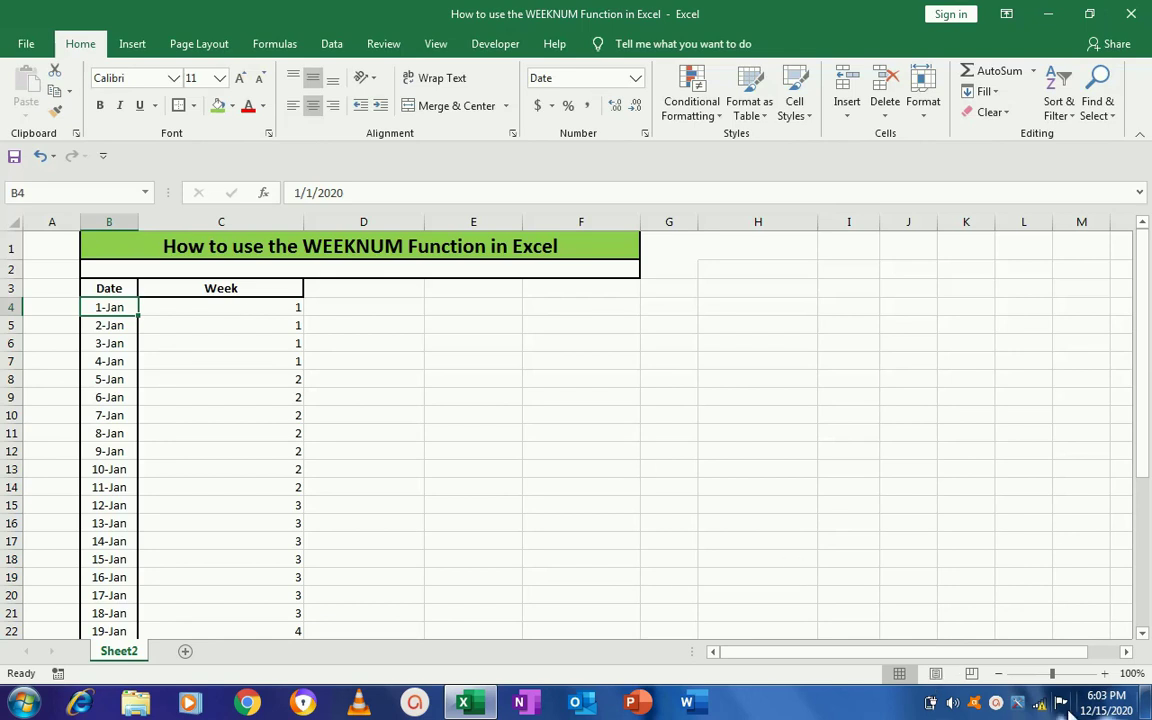
- Open the taskbar calendar and page back to January 2020 to see 1 January on Wednesday
{"action": "left_click", "coordinate": [1108, 703]}
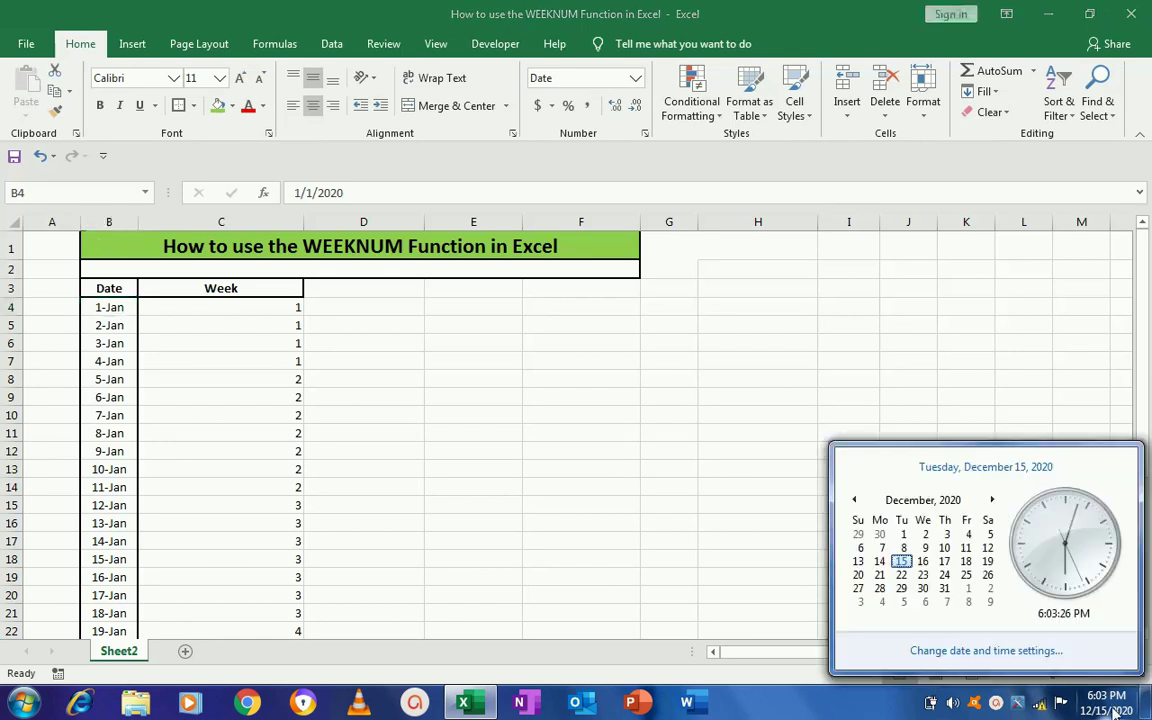
{"action": "double_click", "coordinate": [853, 502]}
{"action": "triple_click", "coordinate": [853, 502]}
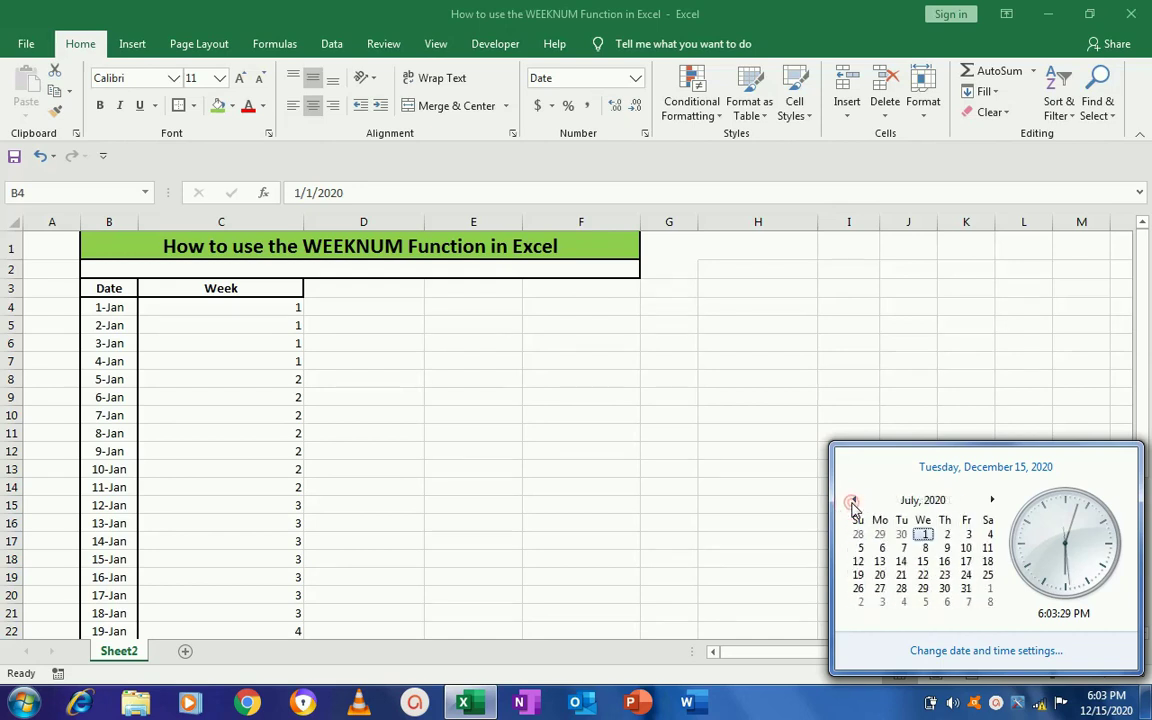
{"action": "left_click", "coordinate": [853, 502]}
{"action": "double_click", "coordinate": [853, 502]}
{"action": "left_click", "coordinate": [853, 502]}
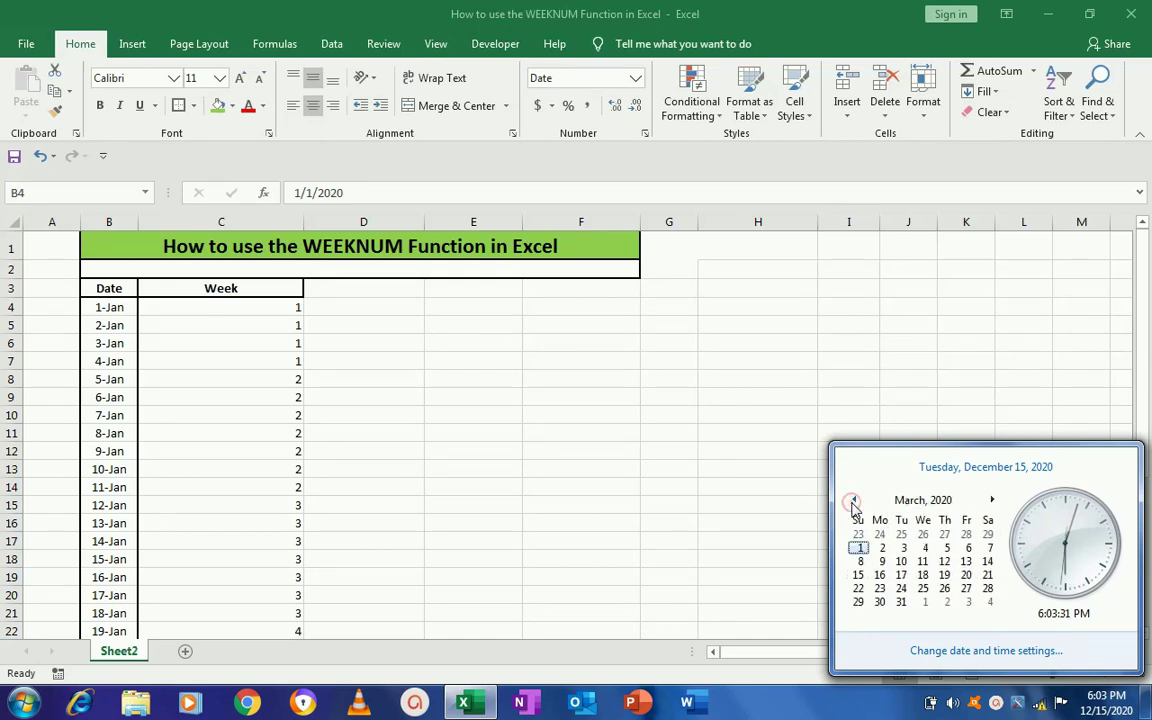
{"action": "left_click", "coordinate": [853, 502]}
{"action": "left_click", "coordinate": [853, 502]}
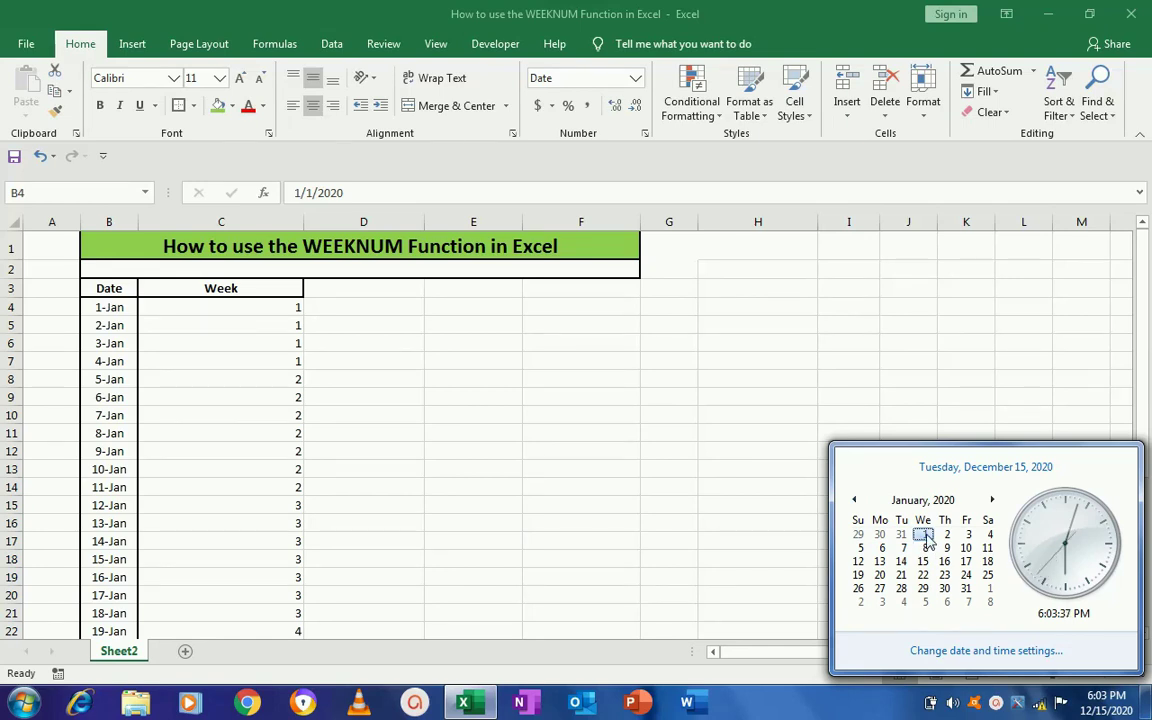
- Edit C4's formula to =WEEKNUM(B4,13), choosing return type 13 for Wednesday-start weeks
{"action": "left_click", "coordinate": [229, 306]}
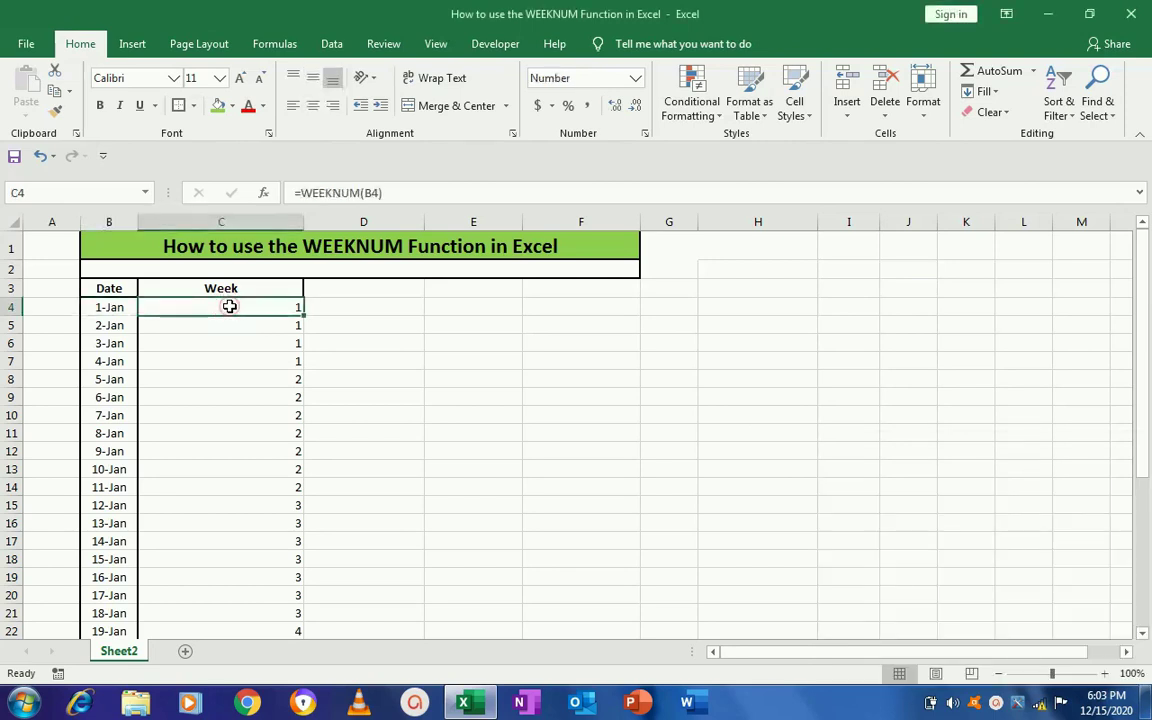
{"action": "double_click", "coordinate": [229, 306]}
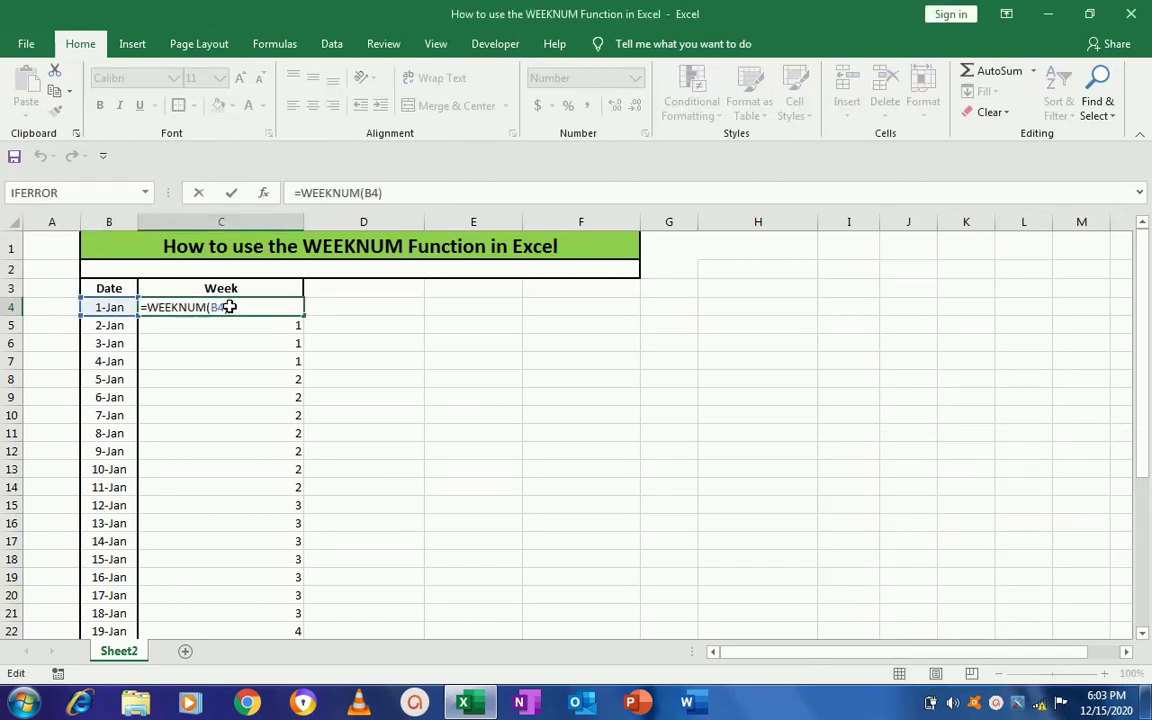
{"action": "type", "text": ","}
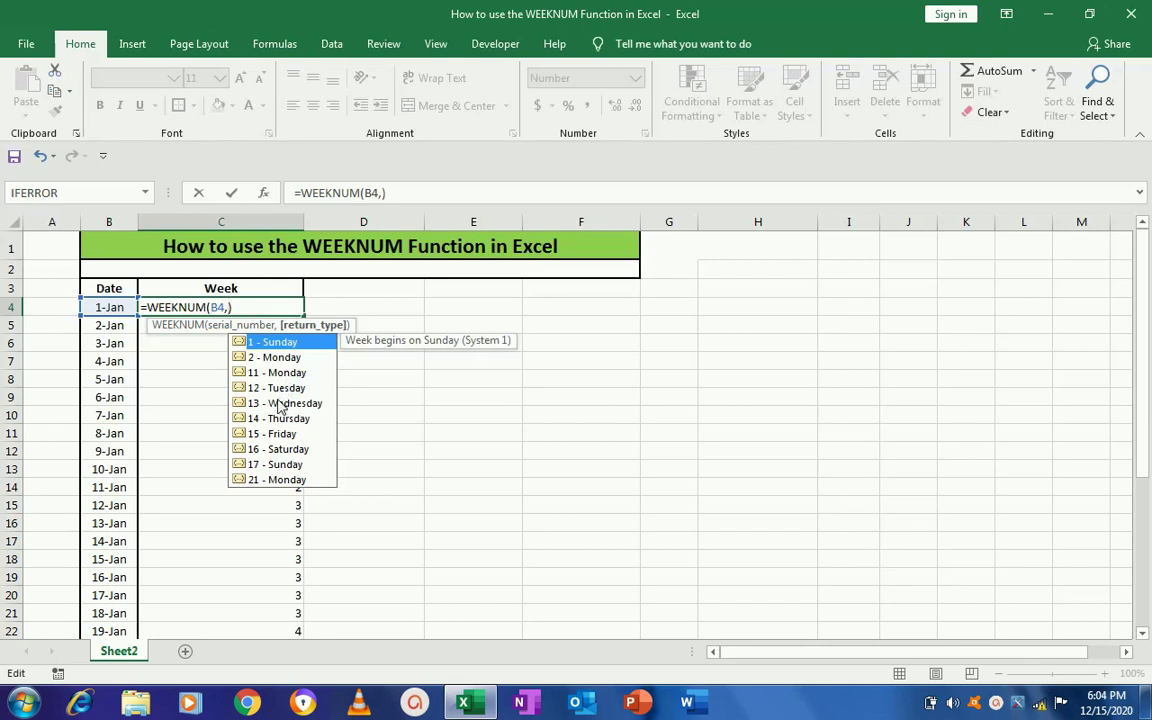
{"action": "double_click", "coordinate": [280, 403]}
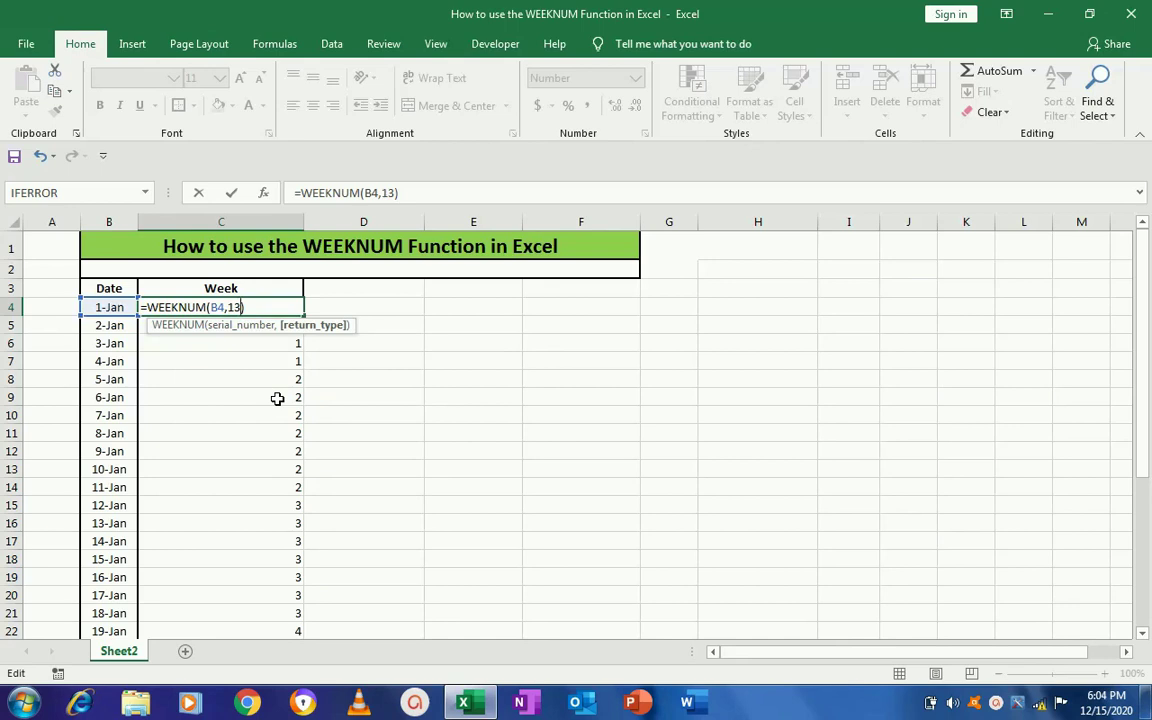
- Commit the C4 formula, copy it, and move to the Week cell beside 31-Jan
{"action": "key", "text": "Return"}
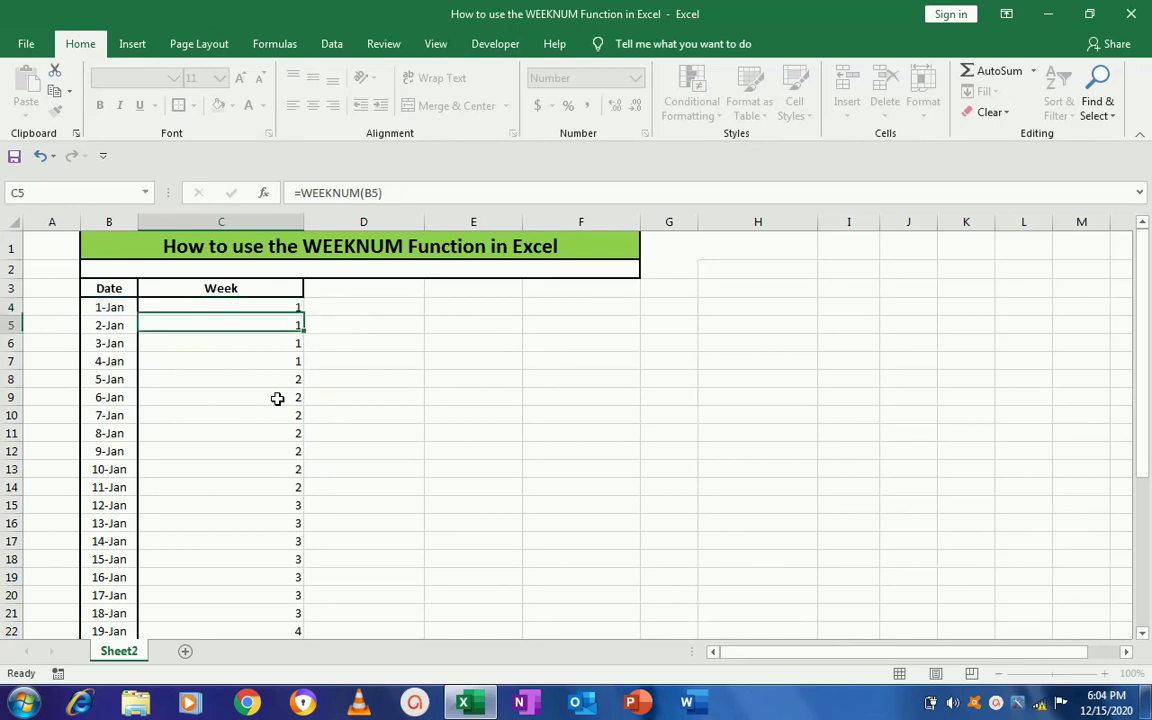
{"action": "key", "text": "Up"}
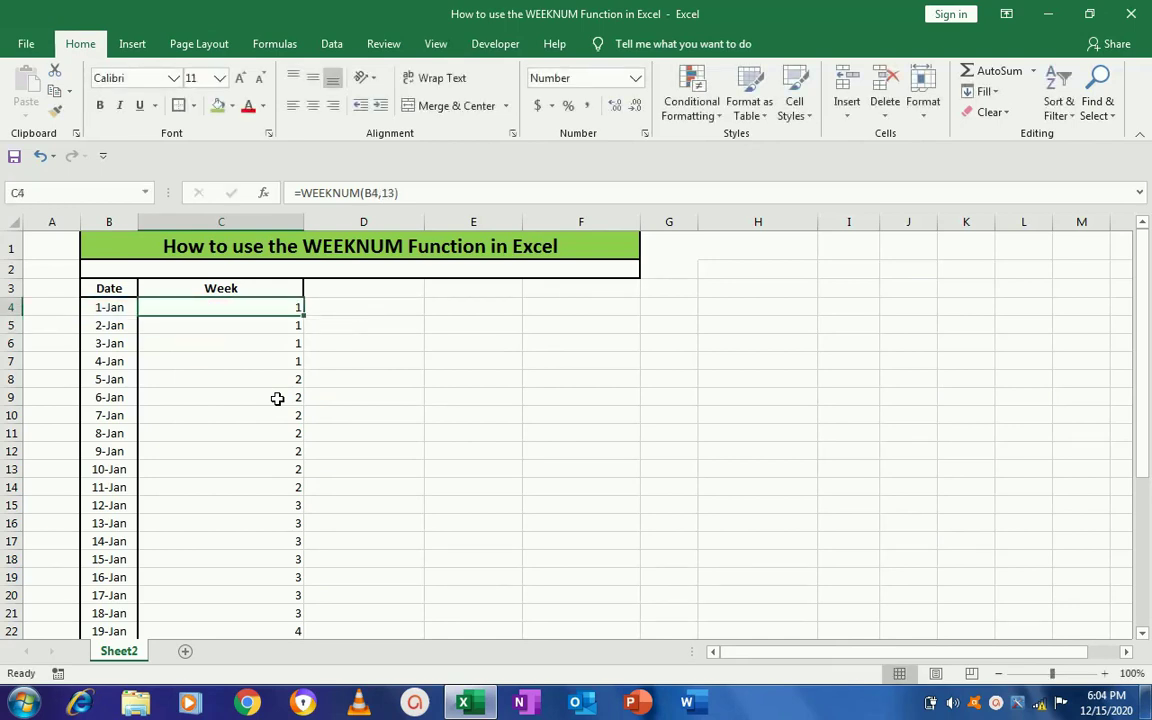
{"action": "key", "text": "ctrl+c"}
{"action": "key", "text": "Left"}
{"action": "key", "text": "ctrl+Down"}
{"action": "key", "text": "Down"}
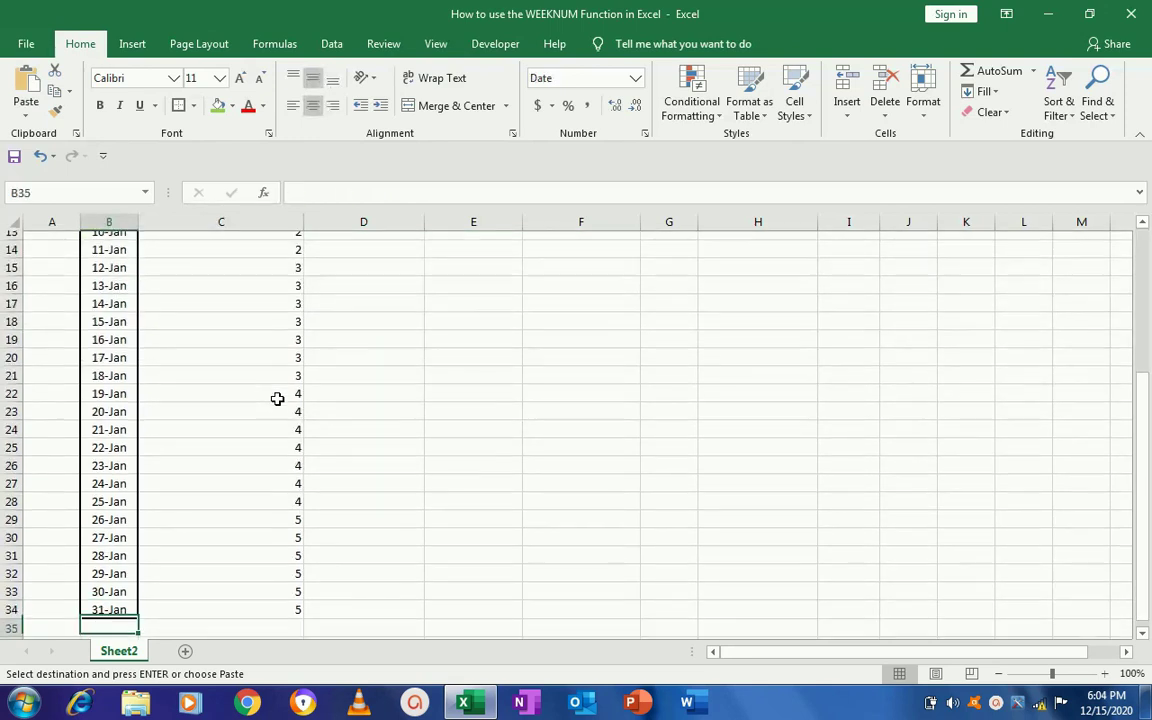
{"action": "key", "text": "Up"}
{"action": "key", "text": "Right"}
- Select C4:C34, paste the =WEEKNUM(B4,13) formula, and end copy mode
{"action": "key", "text": "ctrl+shift+Up"}
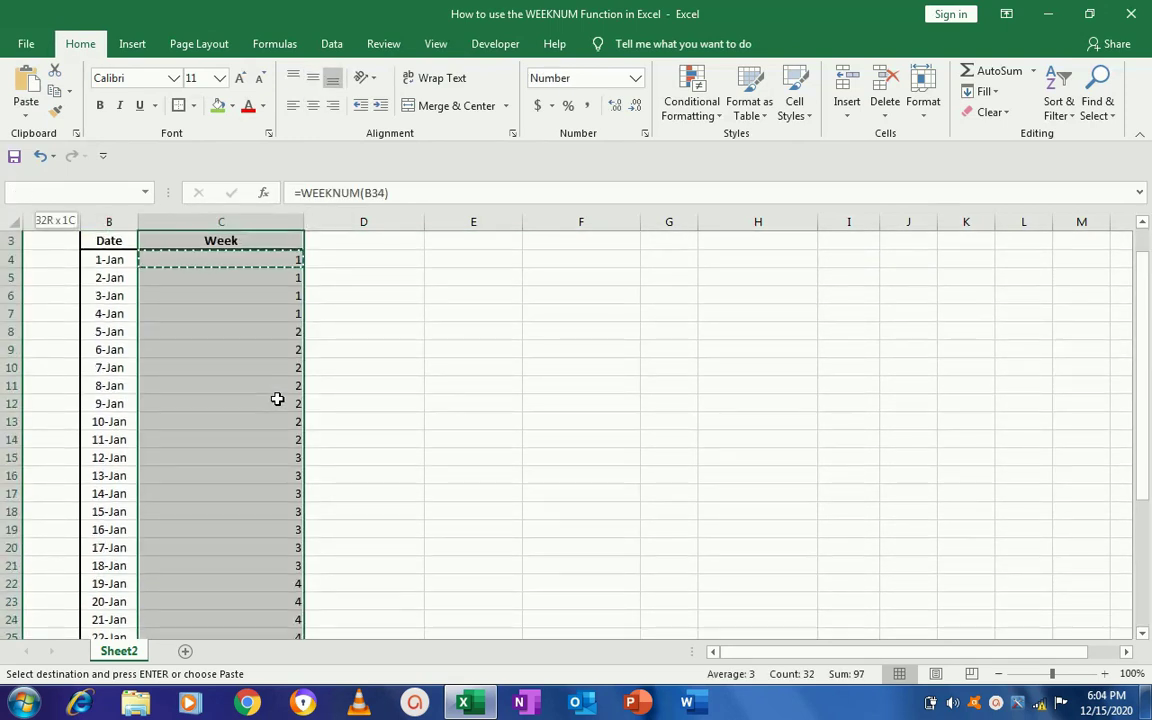
{"action": "key", "text": "shift+Right"}
{"action": "key", "text": "shift+Right"}
{"action": "key", "text": "shift+Right"}
{"action": "key", "text": "shift+Up"}
{"action": "key", "text": "shift+Down"}
{"action": "key", "text": "shift+Down"}
{"action": "key", "text": "shift+Right"}
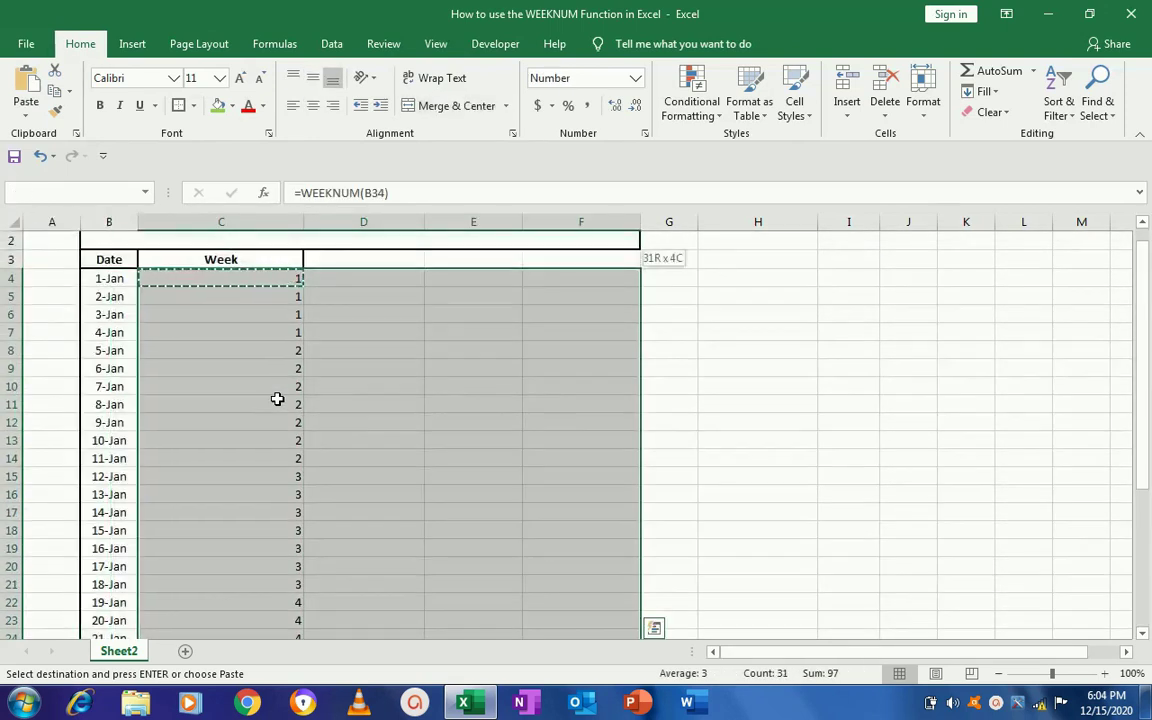
{"action": "key", "text": "shift+Left"}
{"action": "key", "text": "shift+Left"}
{"action": "key", "text": "shift+Left"}
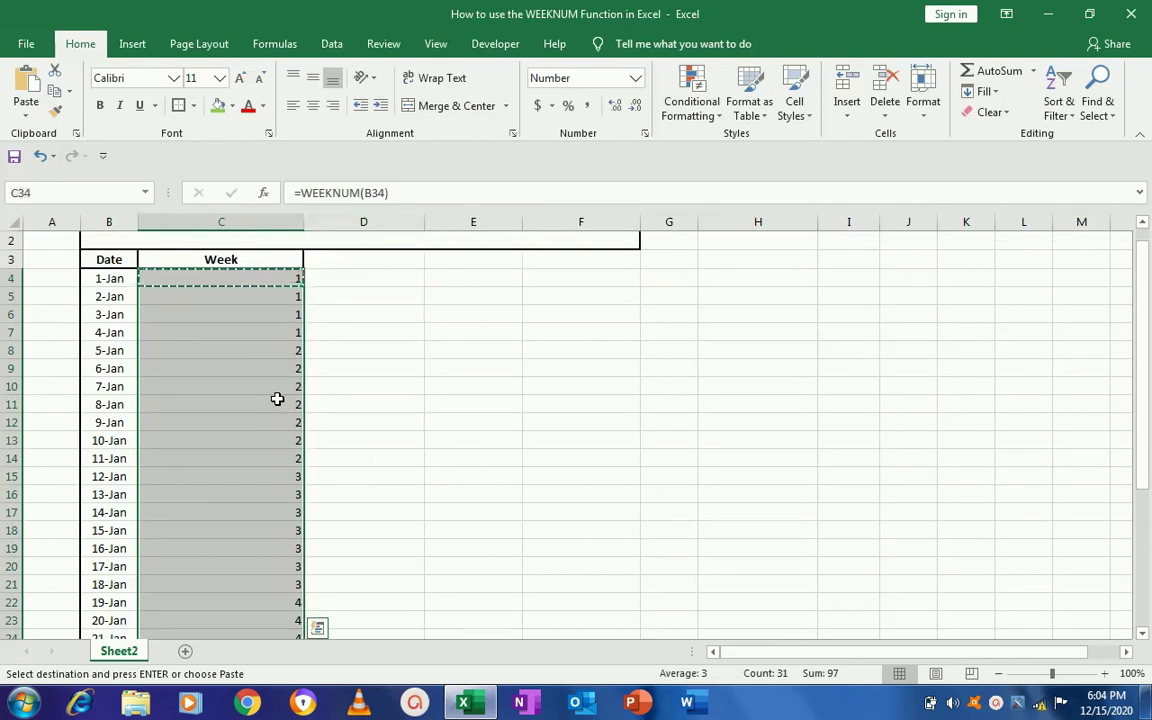
{"action": "key", "text": "ctrl+v"}
{"action": "key", "text": "ctrl+Up"}
{"action": "key", "text": "ctrl+Up"}
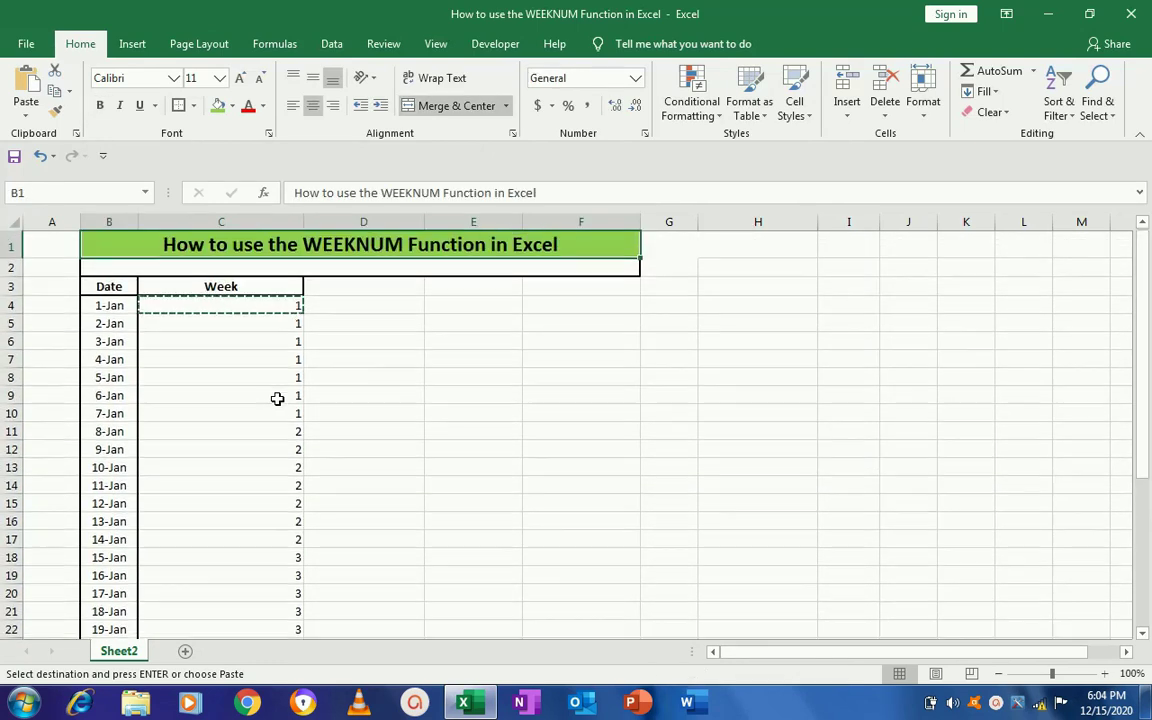
{"action": "key", "text": "Down"}
{"action": "key", "text": "Down"}
{"action": "key", "text": "Down"}
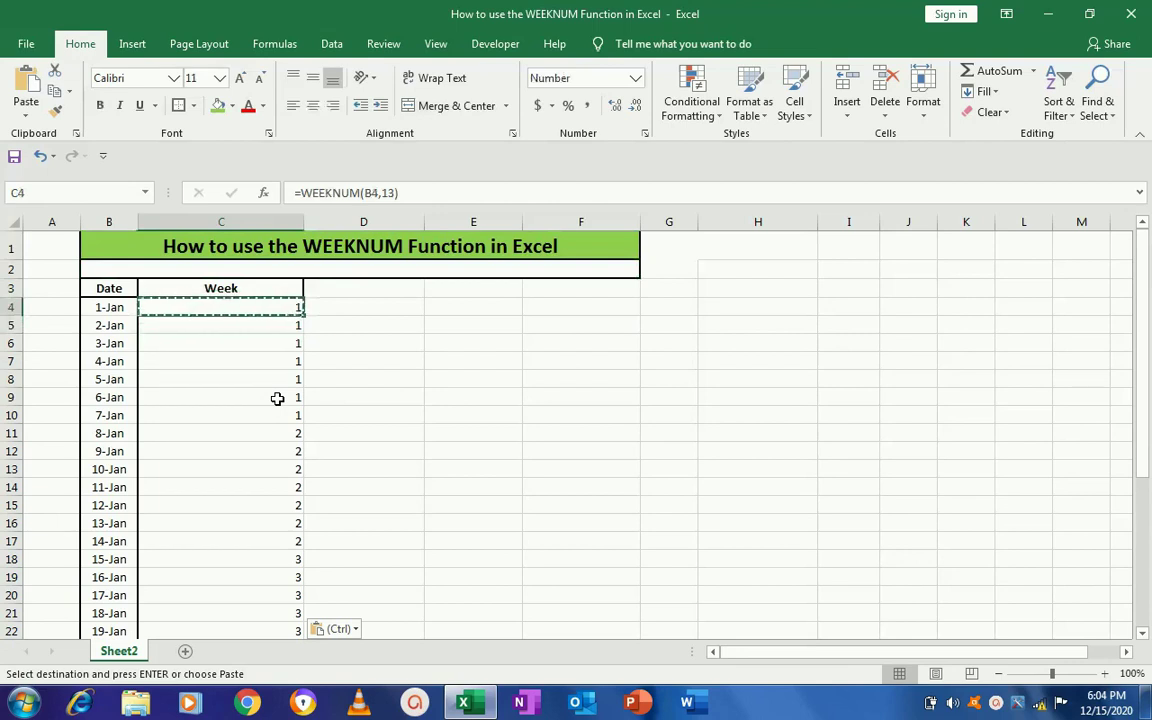
{"action": "key", "text": "Escape"}
{"action": "key", "text": "Left"}
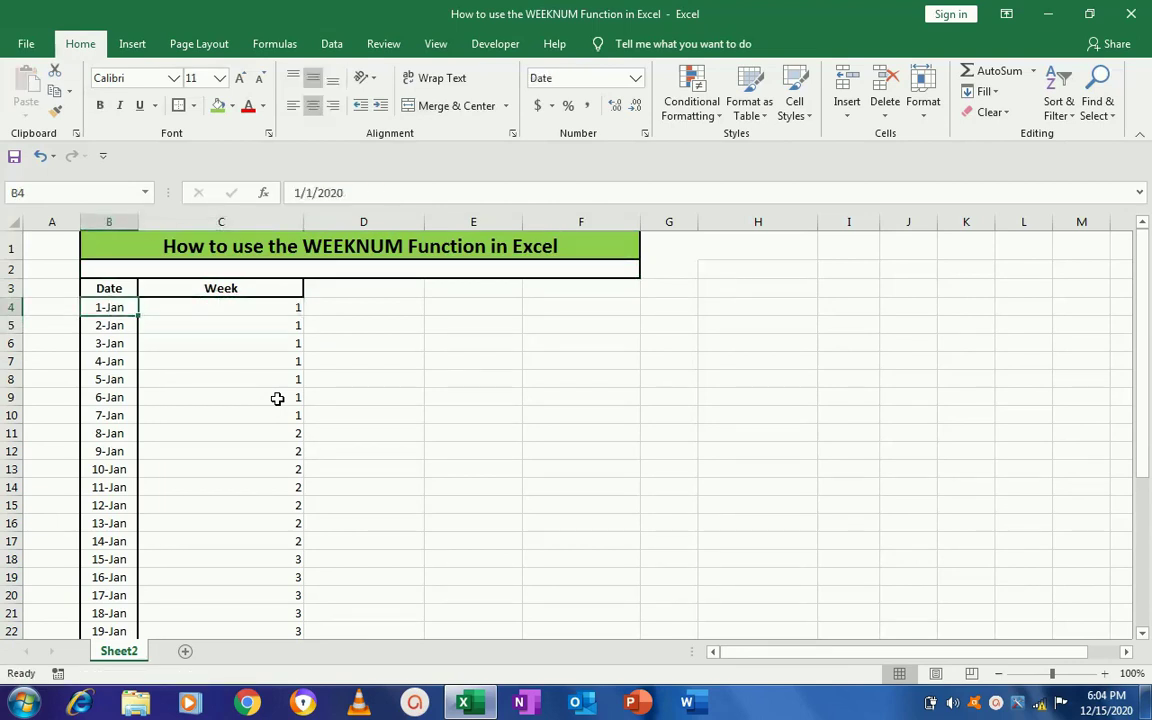
{"action": "key", "text": "shift+Down"}
{"action": "key", "text": "shift+Down"}
{"action": "key", "text": "shift+Down"}
{"action": "key", "text": "shift+Down"}
{"action": "key", "text": "shift+Down"}
{"action": "key", "text": "shift+Down"}
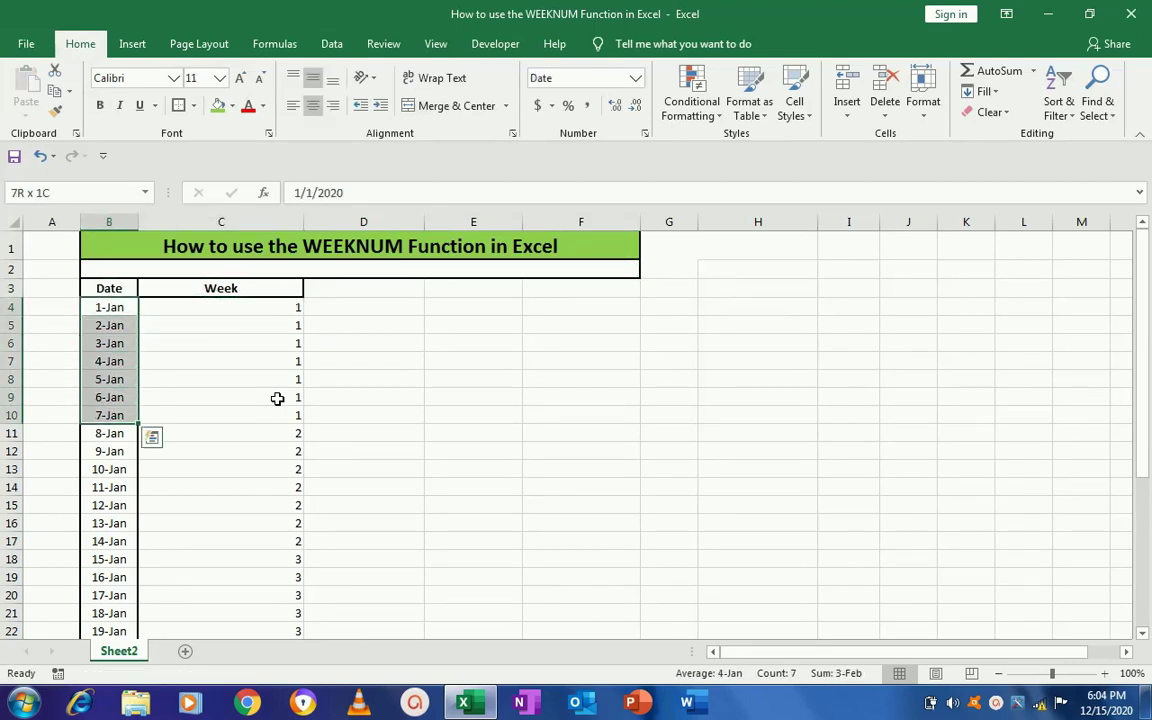
{"action": "key", "text": "shift+Right"}
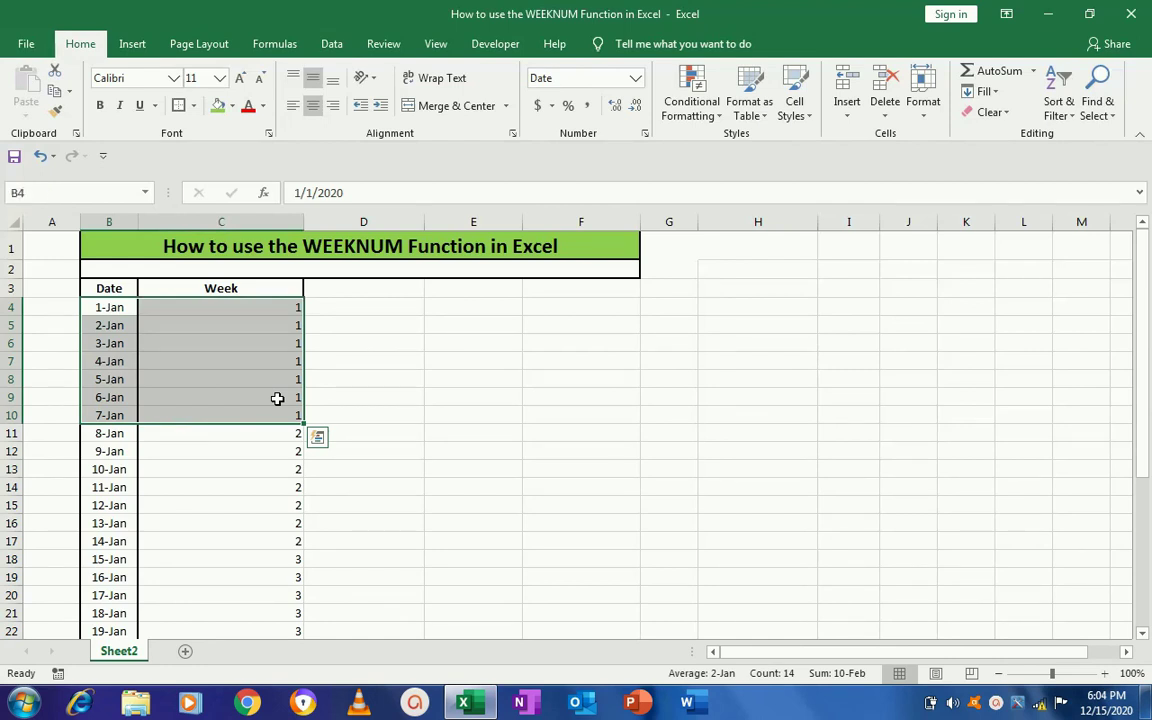
{"action": "key", "text": "Down"}
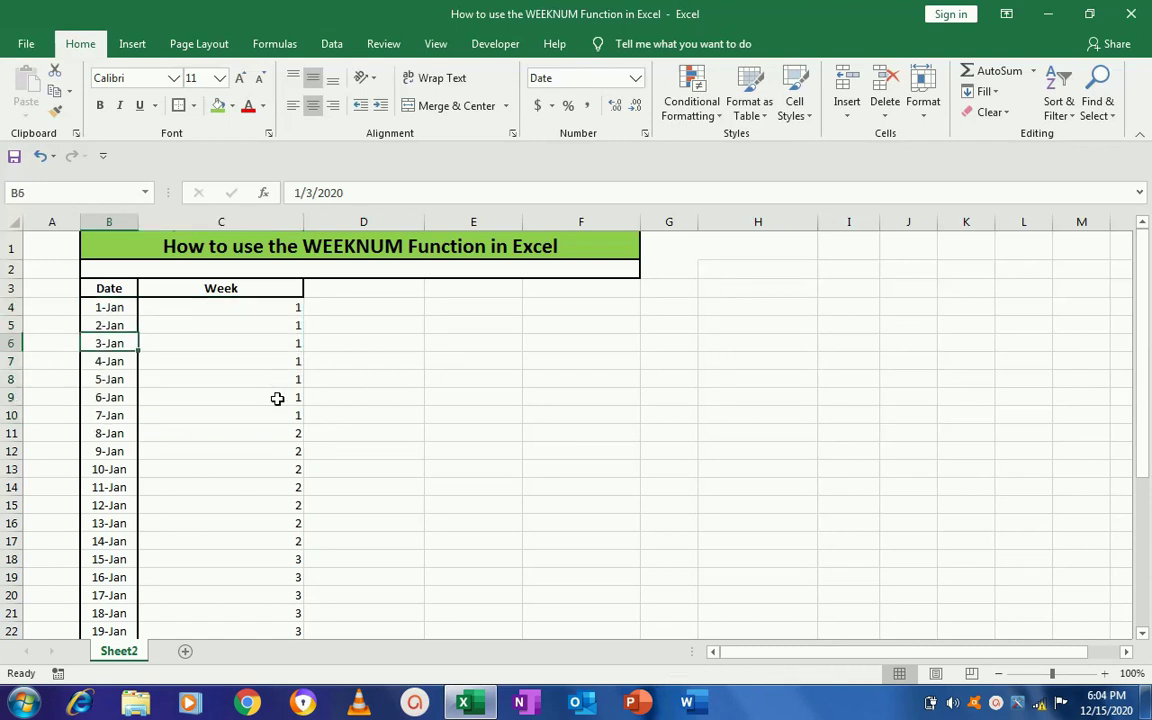
{"action": "key", "text": "Down"}
{"action": "key", "text": "Down"}
{"action": "key", "text": "Down"}
{"action": "key", "text": "Down"}
{"action": "key", "text": "Down"}
{"action": "key", "text": "shift+Down"}
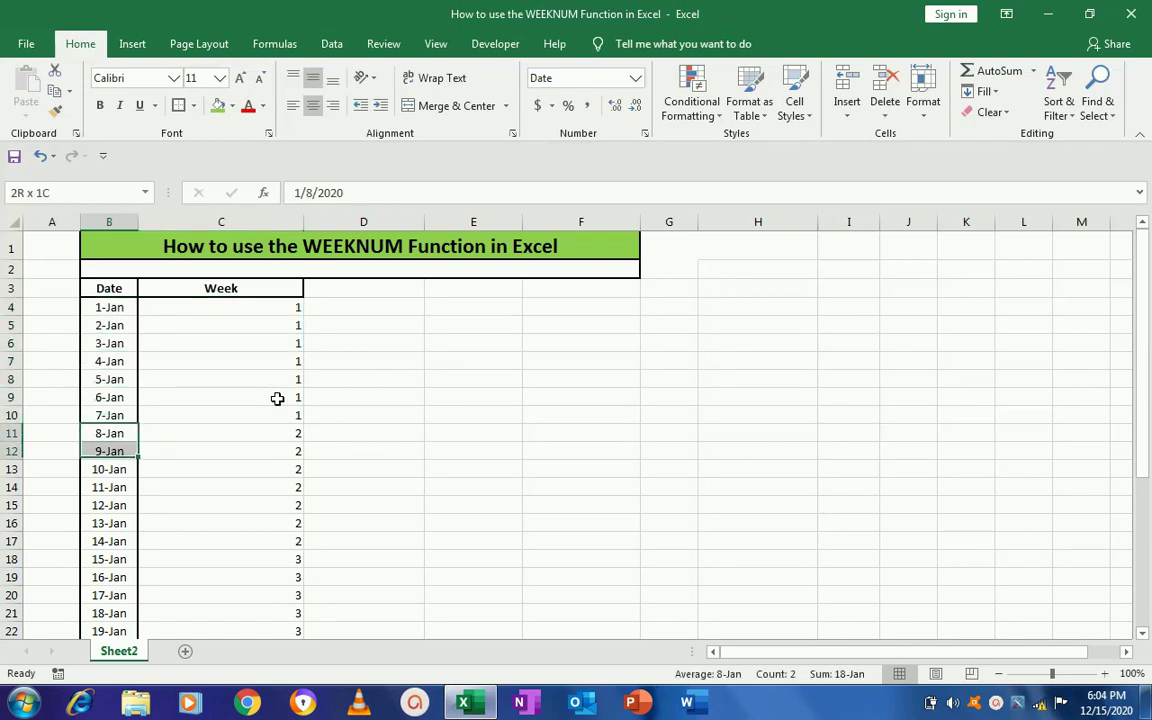
{"action": "key", "text": "shift+Down"}
{"action": "key", "text": "shift+Down"}
{"action": "key", "text": "shift+Down"}
{"action": "key", "text": "shift+Down"}
{"action": "key", "text": "shift+Down"}
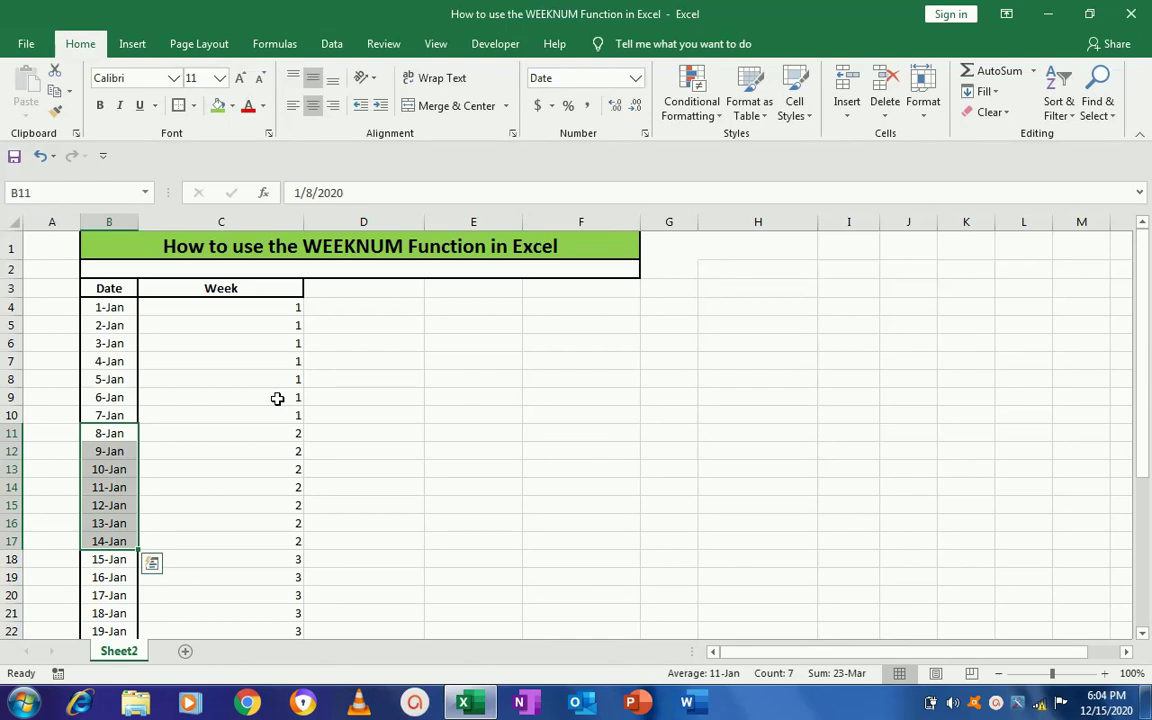
{"action": "key", "text": "Right"}
{"action": "key", "text": "Right"}
{"action": "key", "text": "Left"}
{"action": "key", "text": "Down"}
{"action": "key", "text": "Down"}
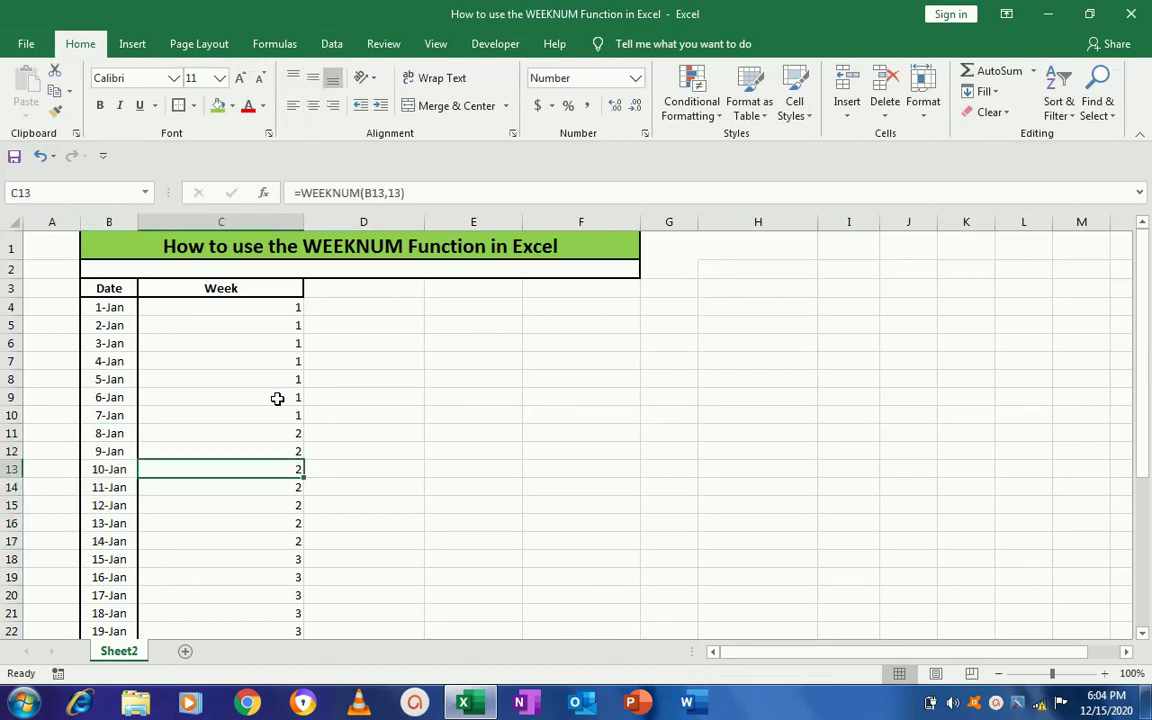
{"action": "key", "text": "Down"}
{"action": "key", "text": "Down"}
{"action": "key", "text": "Down"}
{"action": "key", "text": "Down"}
{"action": "key", "text": "Left"}
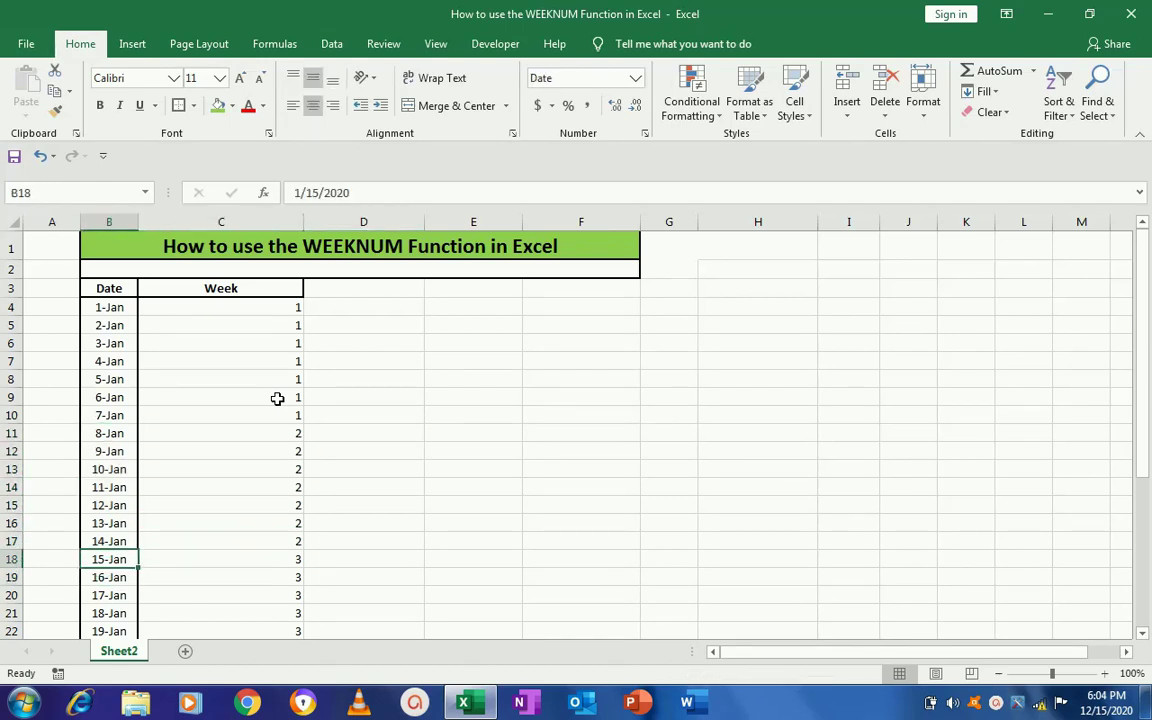
{"action": "key", "text": "shift+Down"}
{"action": "key", "text": "shift+Down"}
{"action": "key", "text": "shift+Down"}
{"action": "key", "text": "shift+Down"}
{"action": "key", "text": "shift+Down"}
{"action": "key", "text": "shift+Down"}
{"action": "key", "text": "shift+Down"}
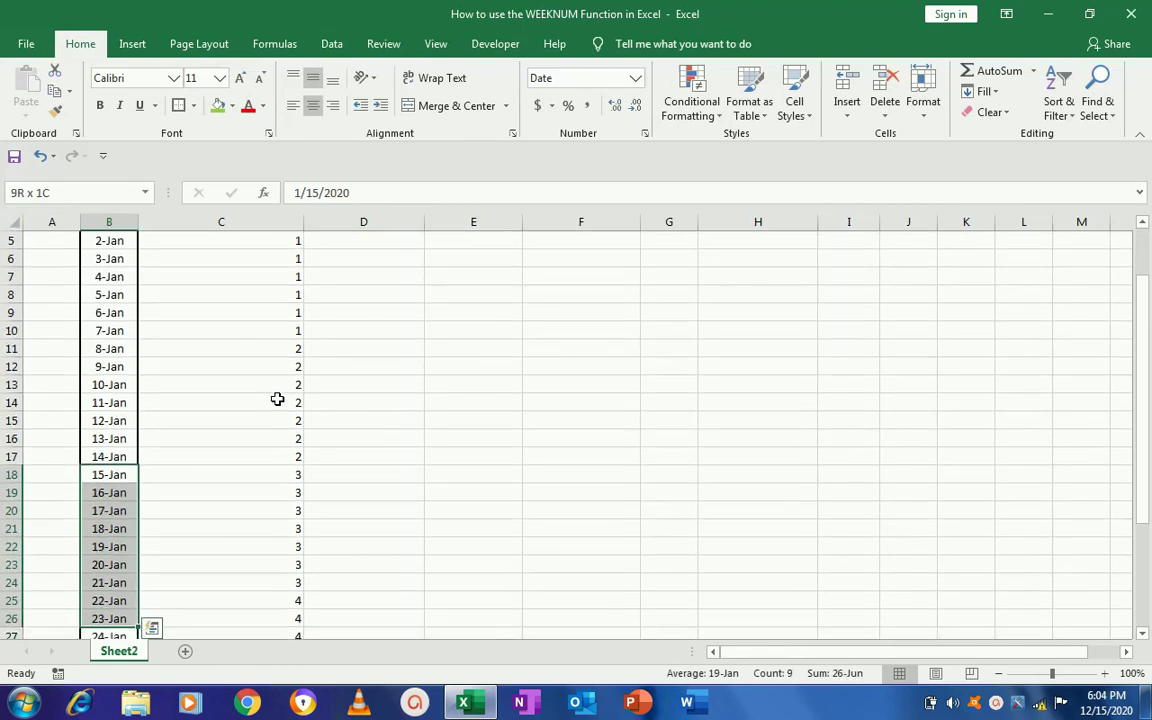
{"action": "key", "text": "shift+Up"}
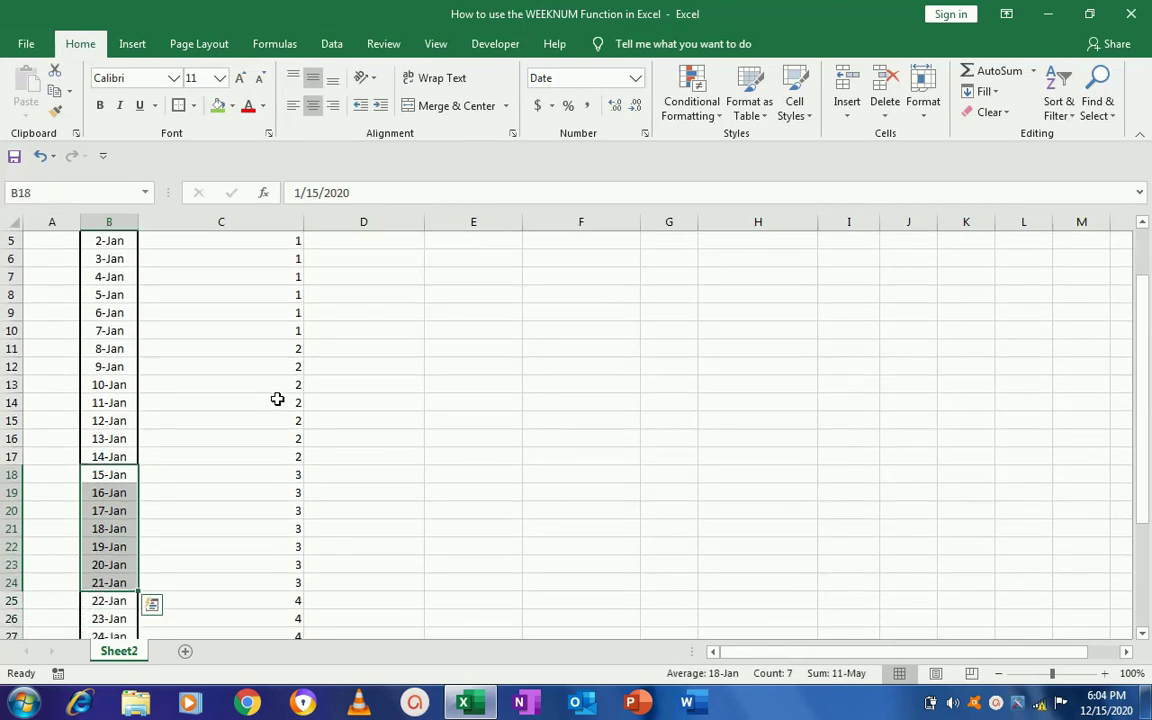
{"action": "key", "text": "Right"}
{"action": "key", "text": "Down"}
{"action": "key", "text": "Down"}
{"action": "key", "text": "Down"}
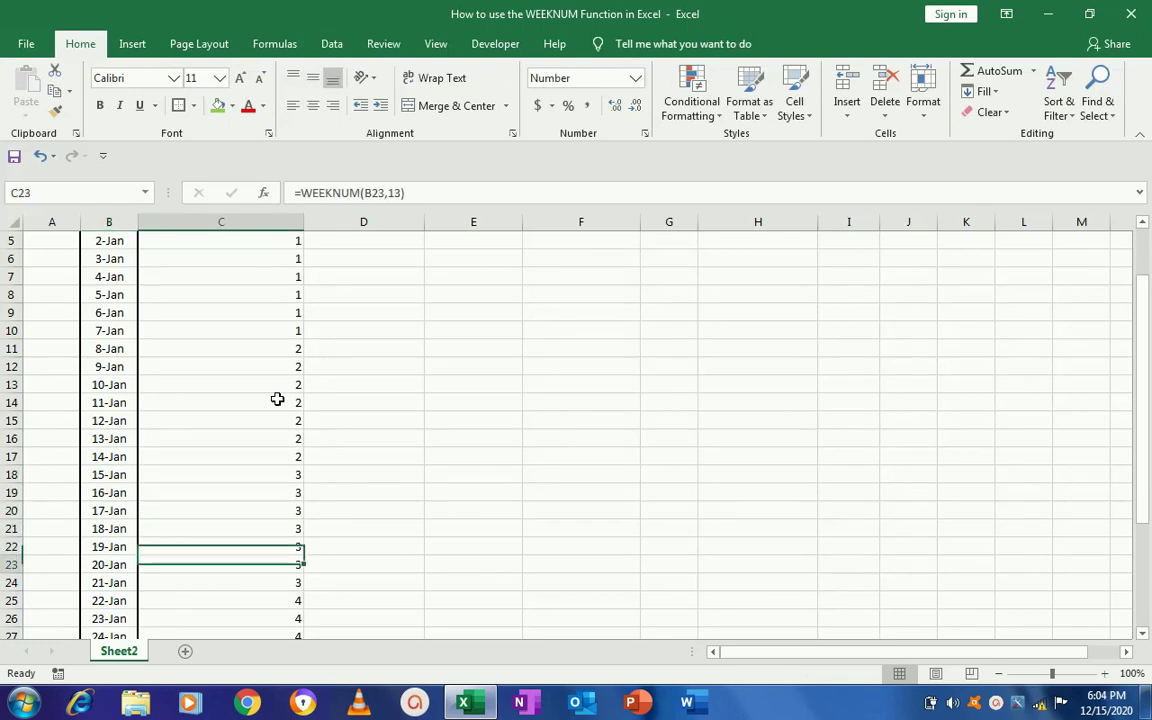
{"action": "key", "text": "Down"}
{"action": "key", "text": "Down"}
{"action": "key", "text": "Down"}
{"action": "key", "text": "Left"}
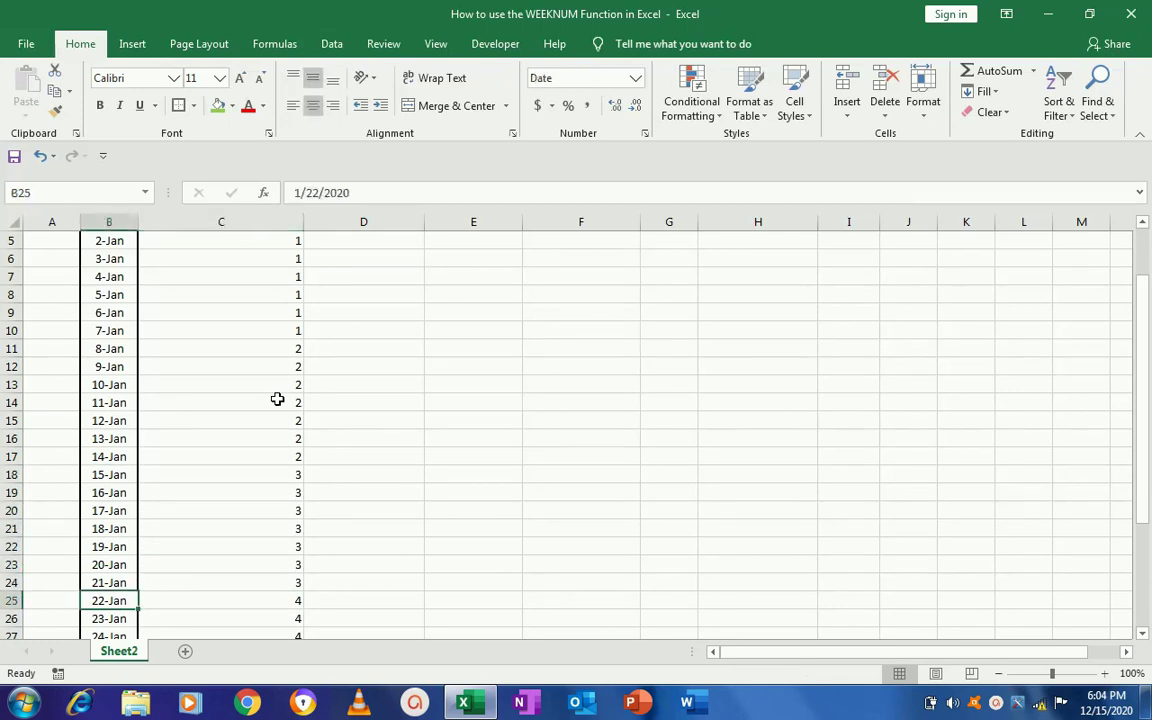
{"action": "key", "text": "shift+Down"}
{"action": "key", "text": "shift+Down"}
{"action": "key", "text": "shift+Down"}
{"action": "key", "text": "shift+Down"}
{"action": "key", "text": "shift+Down"}
{"action": "key", "text": "shift+Down"}
{"action": "key", "text": "shift+Down"}
{"action": "key", "text": "shift+Down"}
{"action": "key", "text": "shift+Down"}
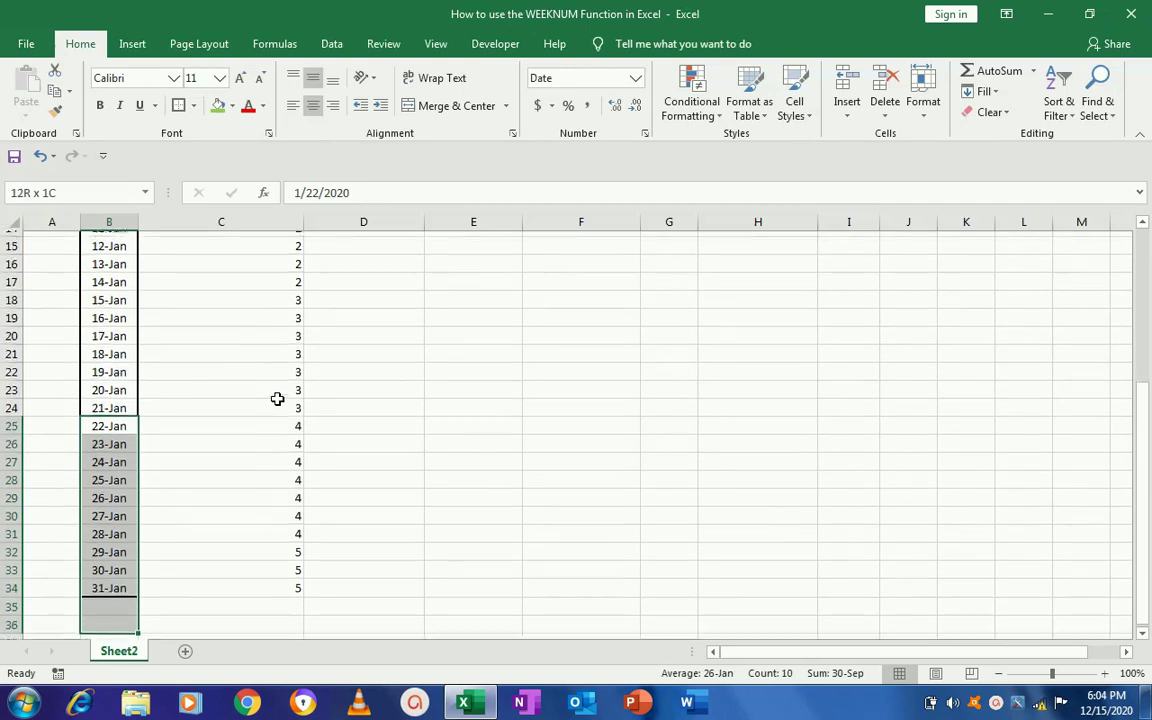
{"action": "key", "text": "shift+Up"}
{"action": "key", "text": "shift+Up"}
{"action": "key", "text": "shift+Up"}
{"action": "key", "text": "shift+Down"}
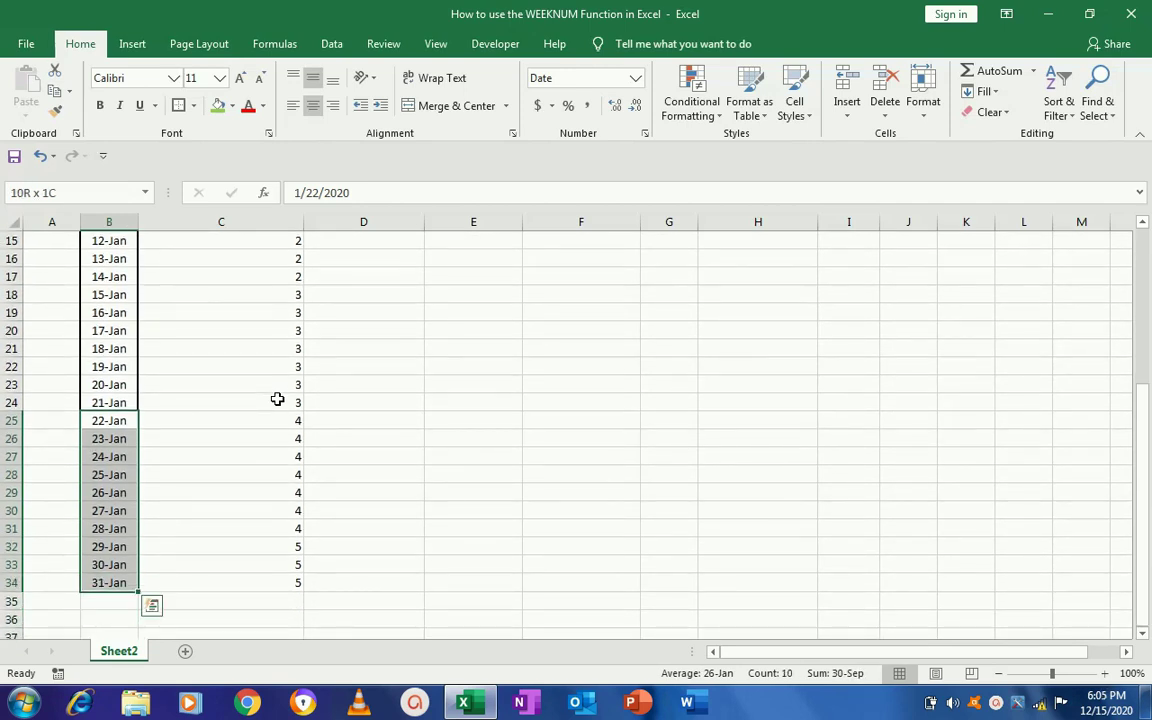
{"action": "key", "text": "shift+Up"}
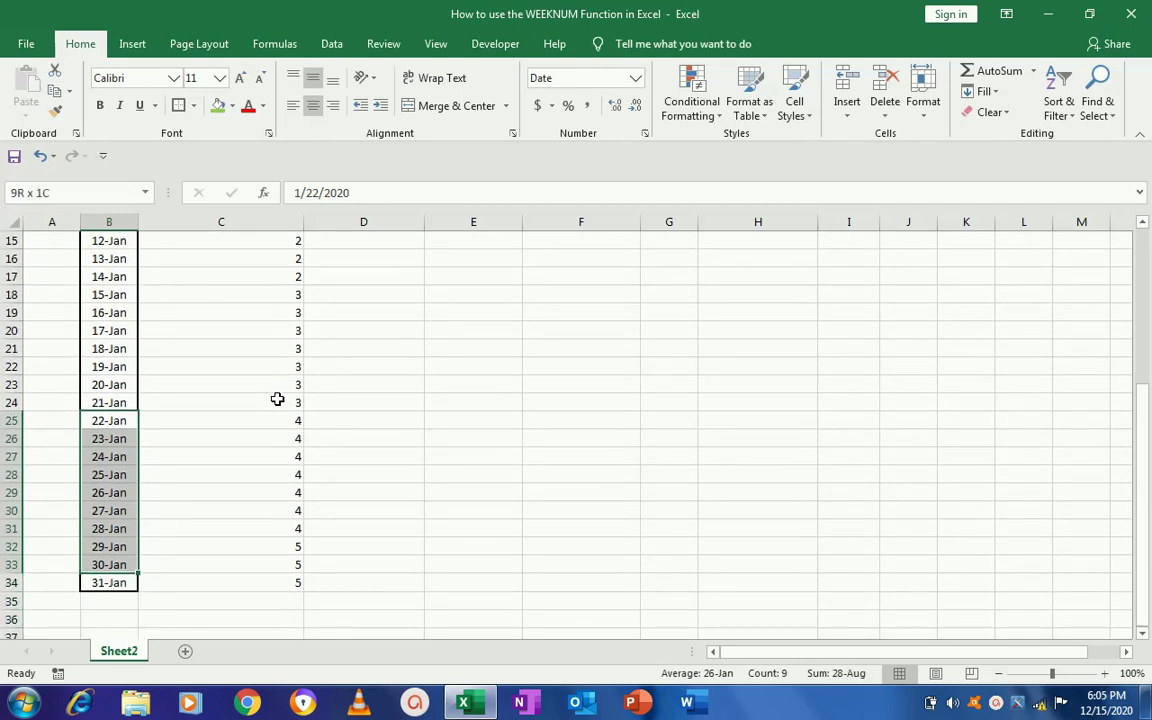
{"action": "key", "text": "shift+Up"}
{"action": "key", "text": "shift+Up"}
{"action": "key", "text": "Right"}
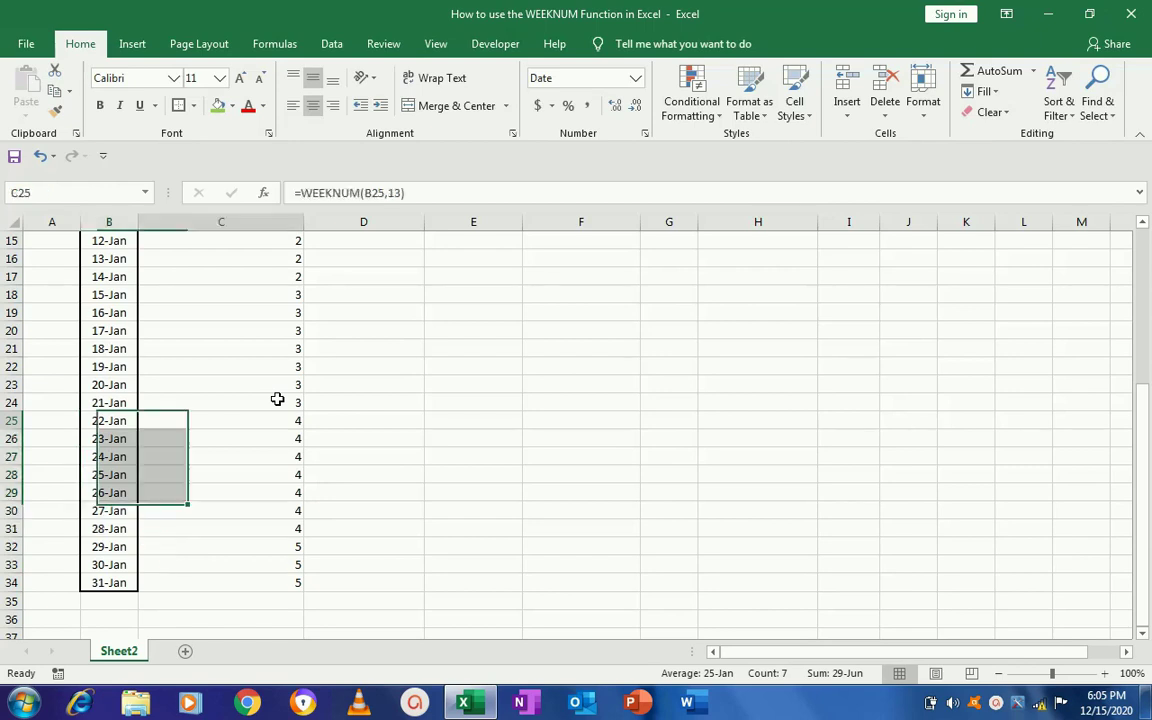
{"action": "key", "text": "Right"}
{"action": "key", "text": "Left"}
{"action": "key", "text": "Down"}
{"action": "key", "text": "Down"}
{"action": "key", "text": "Down"}
{"action": "key", "text": "Down"}
{"action": "key", "text": "Down"}
{"action": "key", "text": "Down"}
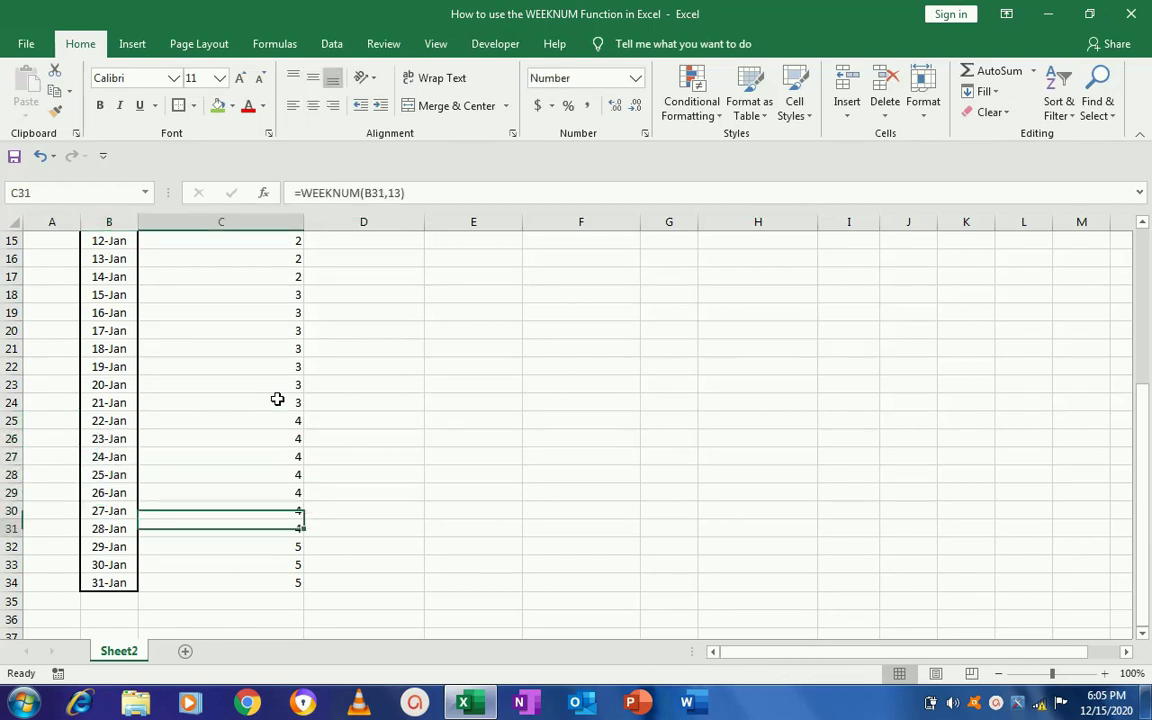
{"action": "key", "text": "Down"}
{"action": "key", "text": "Left"}
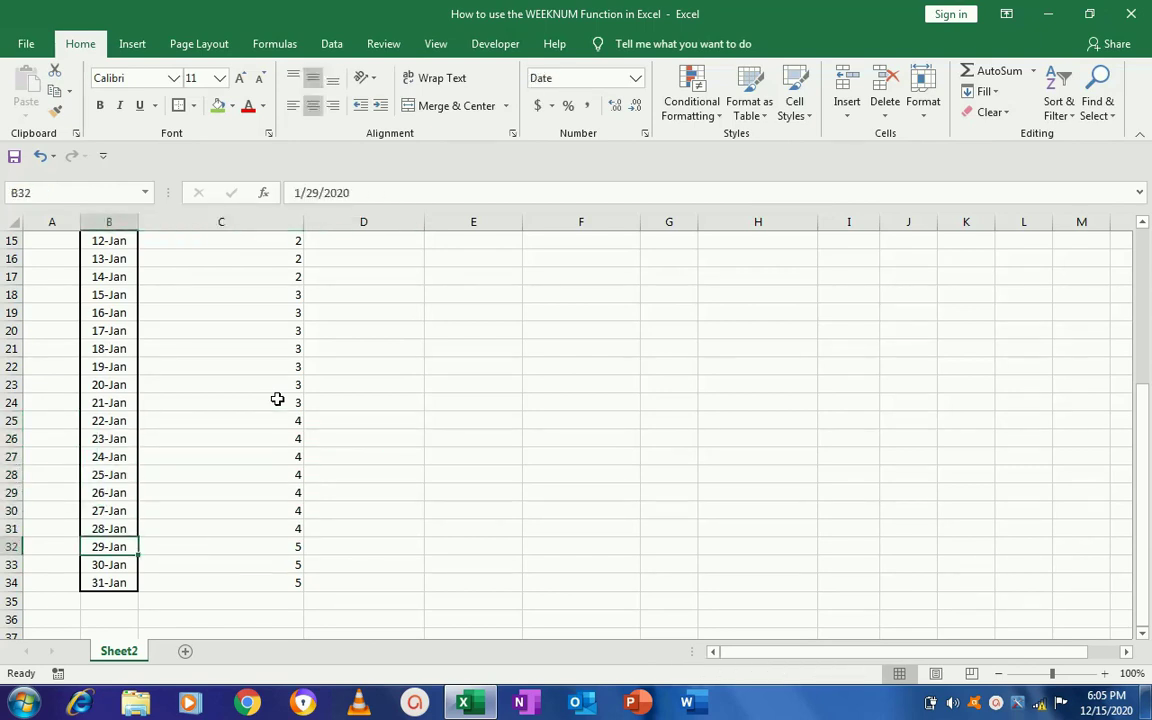
{"action": "key", "text": "Right"}
{"action": "key", "text": "Left"}
- Extend the dates one day from 31-Jan to 1-Feb and review the Auto Fill Options
{"action": "key", "text": "Right"}
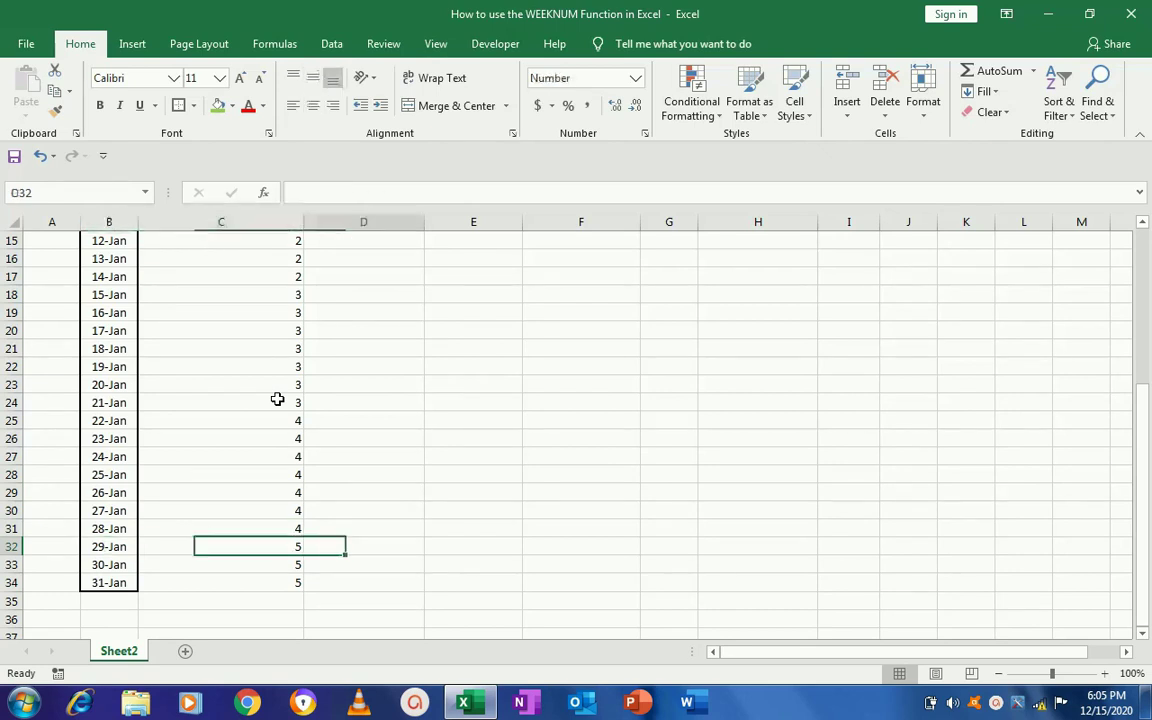
{"action": "key", "text": "Left"}
{"action": "key", "text": "shift+Down"}
{"action": "key", "text": "shift+Down"}
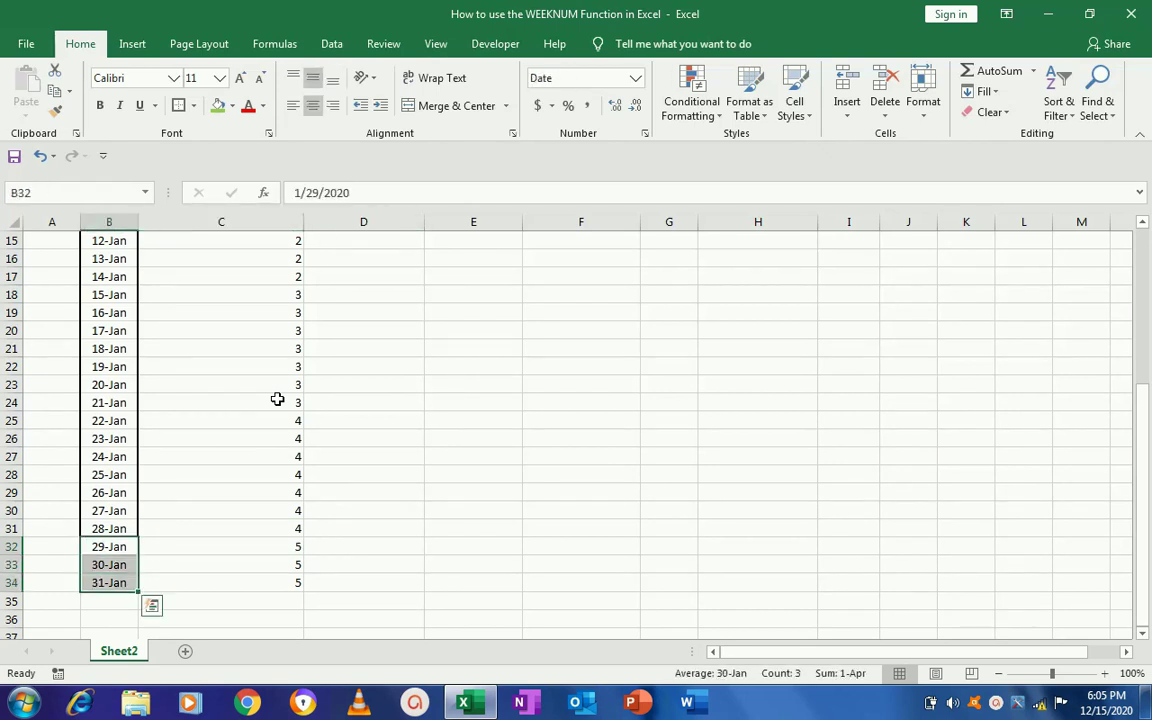
{"action": "key", "text": "Down"}
{"action": "left_click", "coordinate": [123, 581]}
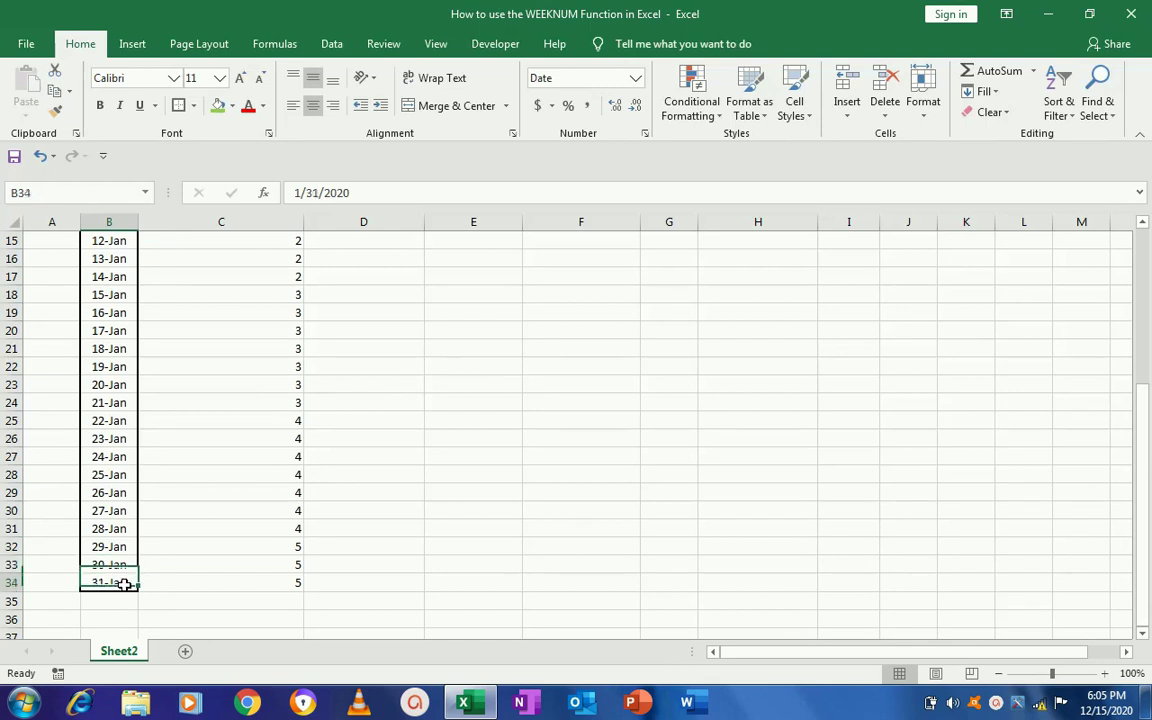
{"action": "left_click_drag", "start_coordinate": [138, 590], "coordinate": [133, 614]}
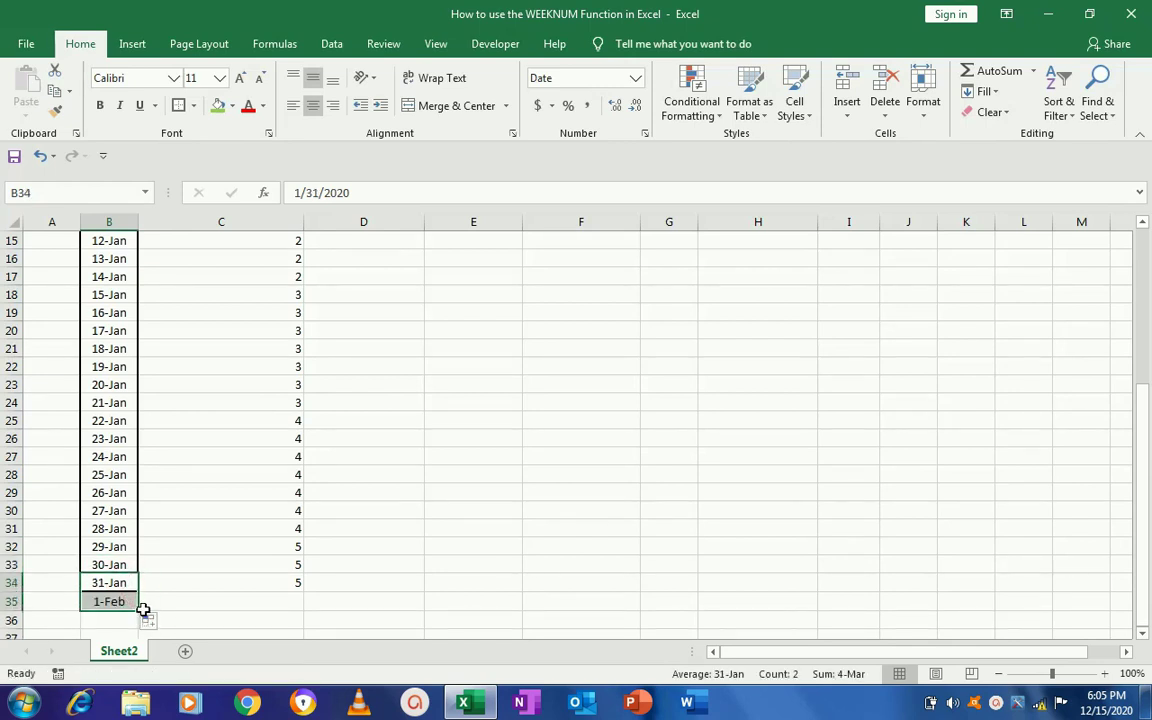
{"action": "left_click", "coordinate": [150, 621]}
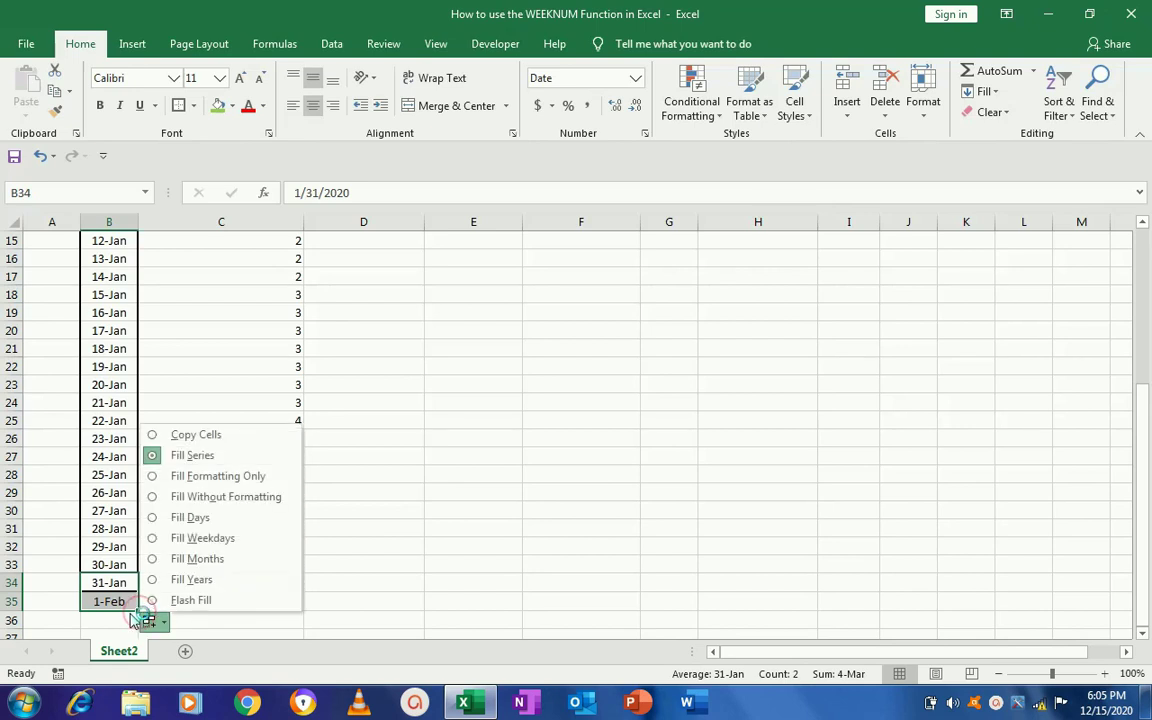
{"action": "left_click", "coordinate": [118, 622]}
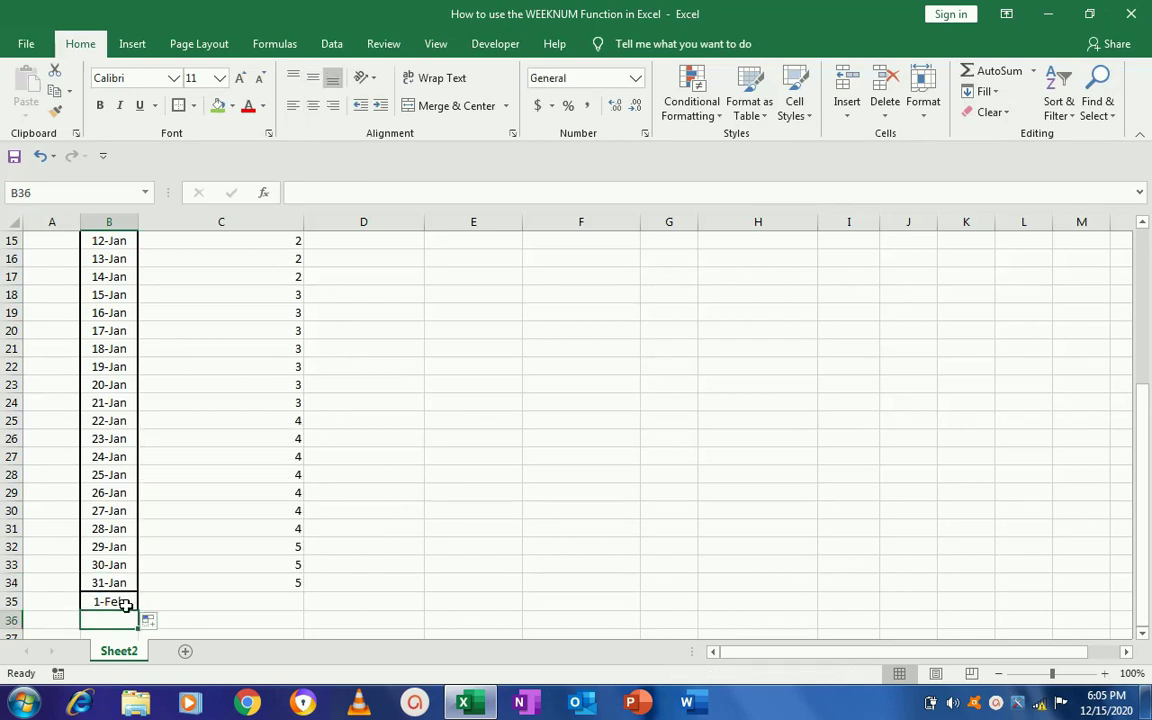
- Fill daily dates from 1-Feb down to 22-Mar in row 85
{"action": "left_click", "coordinate": [125, 601]}
{"action": "left_click_drag", "start_coordinate": [137, 609], "coordinate": [138, 622]}
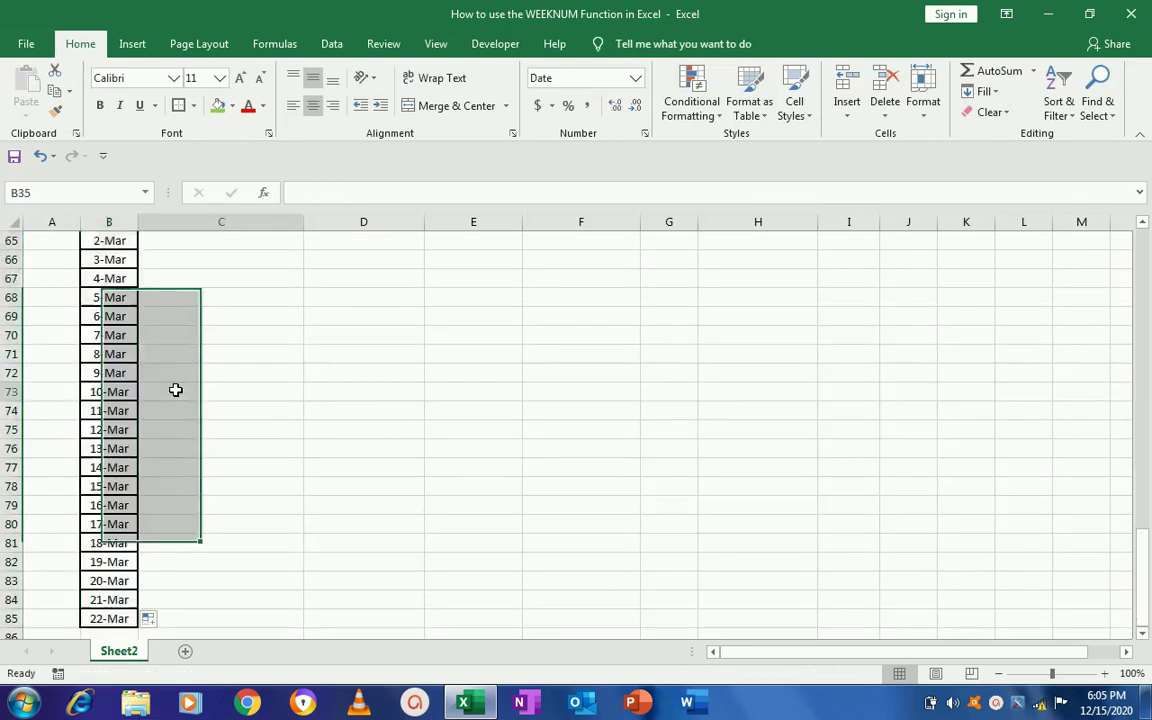
{"action": "left_click", "coordinate": [175, 390]}
- Copy the C34 week formula and paste it into C34:C85, numbering weeks through 12 for 22-Mar
{"action": "key", "text": "Up"}
{"action": "key", "text": "Up"}
{"action": "key", "text": "Up"}
{"action": "key", "text": "Up"}
{"action": "key", "text": "Up"}
{"action": "key", "text": "Up"}
{"action": "key", "text": "Up"}
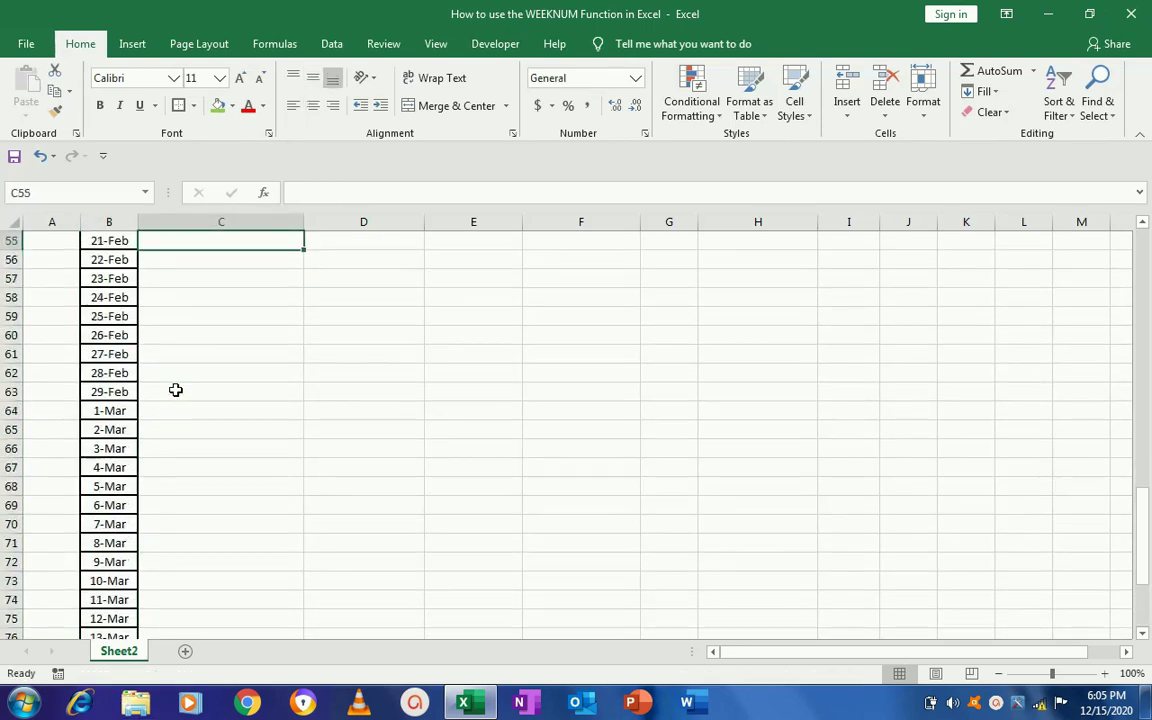
{"action": "key", "text": "Up"}
{"action": "key", "text": "Up"}
{"action": "key", "text": "Up"}
{"action": "key", "text": "Up"}
{"action": "key", "text": "Up"}
{"action": "key", "text": "Up"}
{"action": "key", "text": "Up"}
{"action": "key", "text": "Up"}
{"action": "key", "text": "ctrl+Up"}
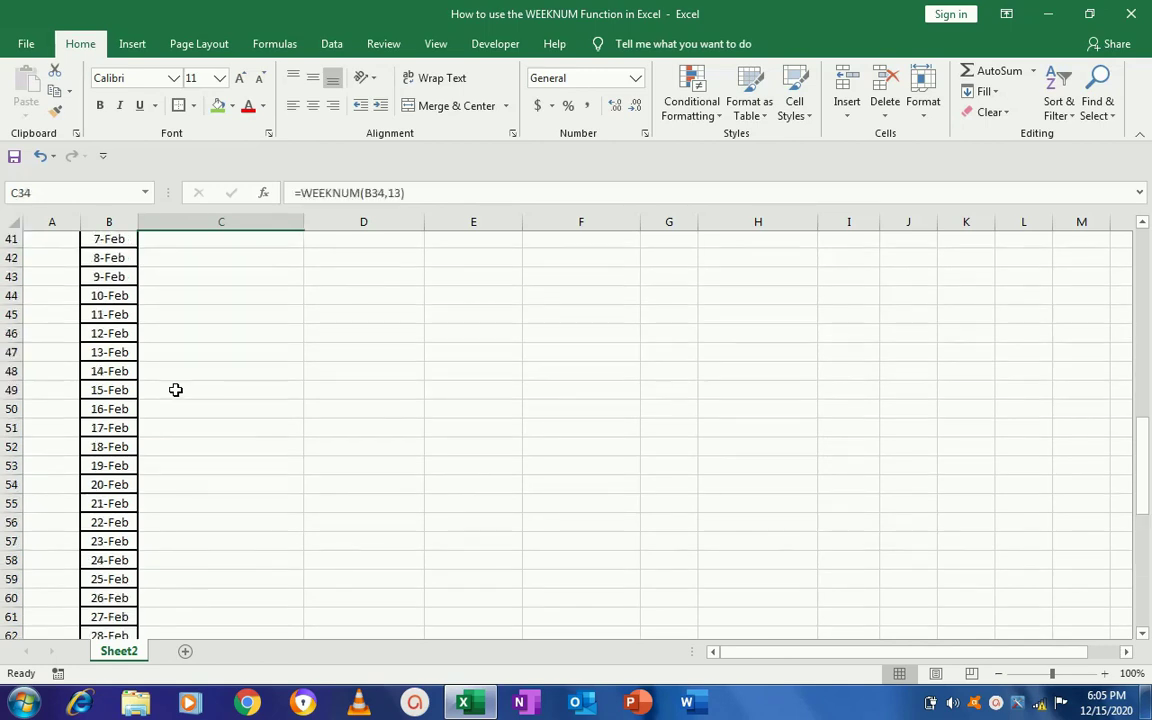
{"action": "key", "text": "Right"}
{"action": "key", "text": "Left"}
{"action": "key", "text": "ctrl+c"}
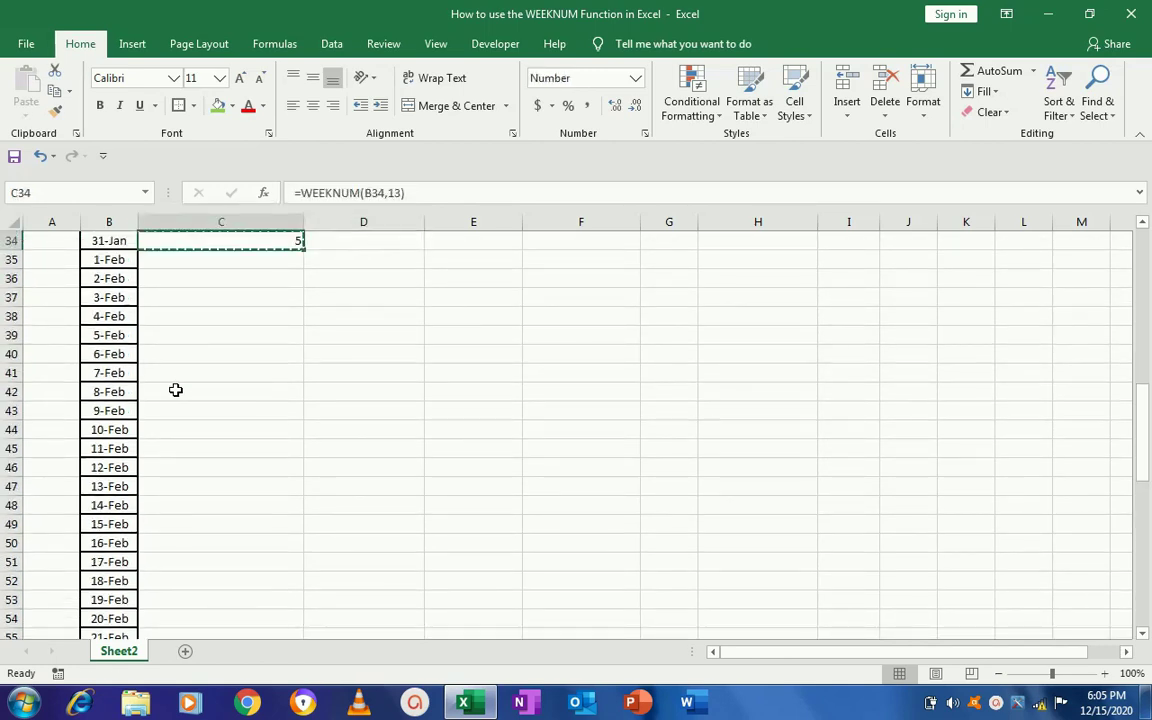
{"action": "key", "text": "Down"}
{"action": "key", "text": "Left"}
{"action": "key", "text": "ctrl+Down"}
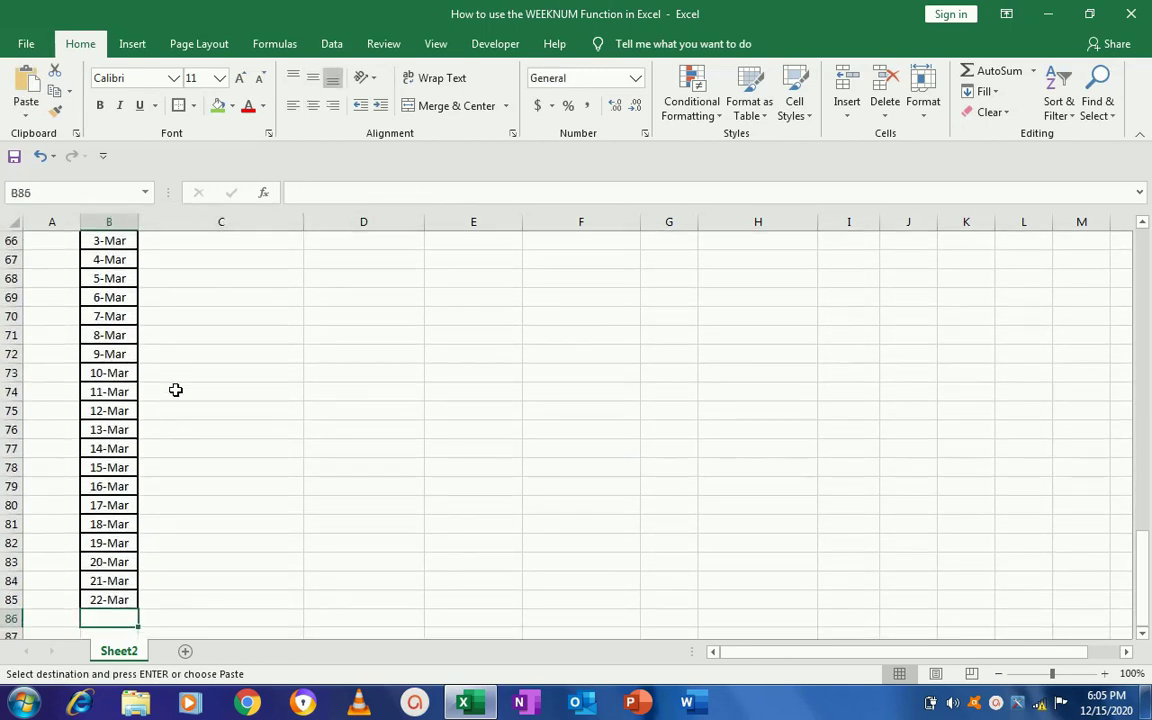
{"action": "key", "text": "Right"}
{"action": "key", "text": "ctrl+shift+Up"}
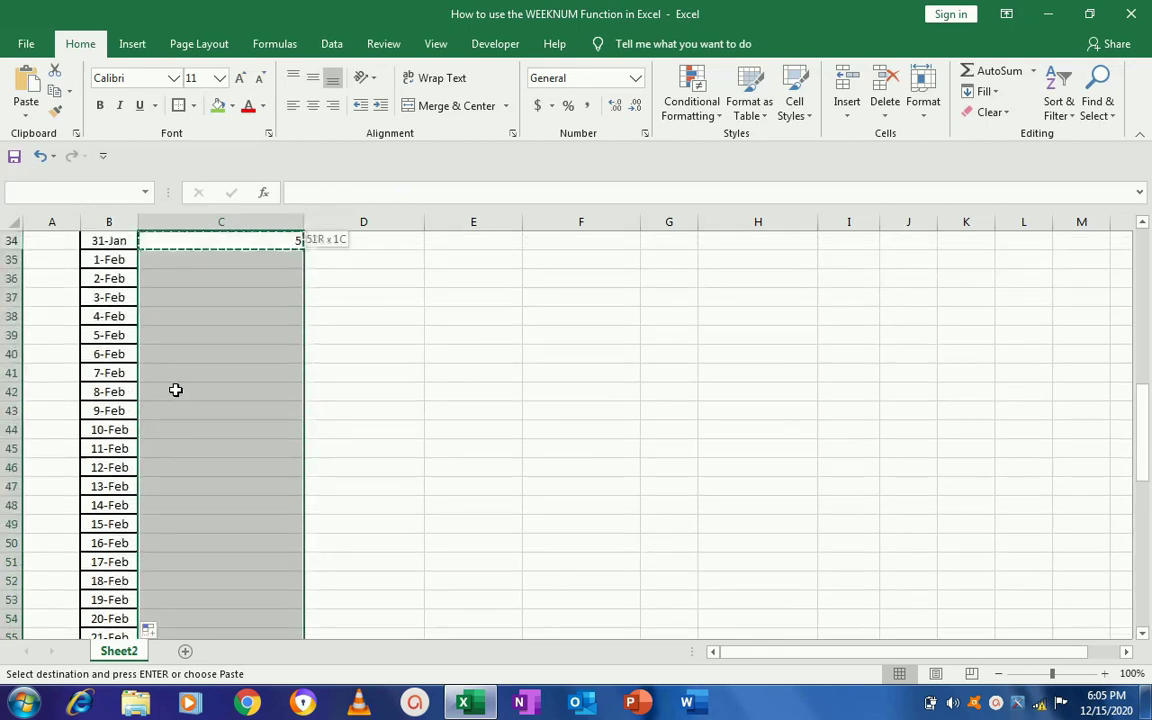
{"action": "key", "text": "ctrl+v"}
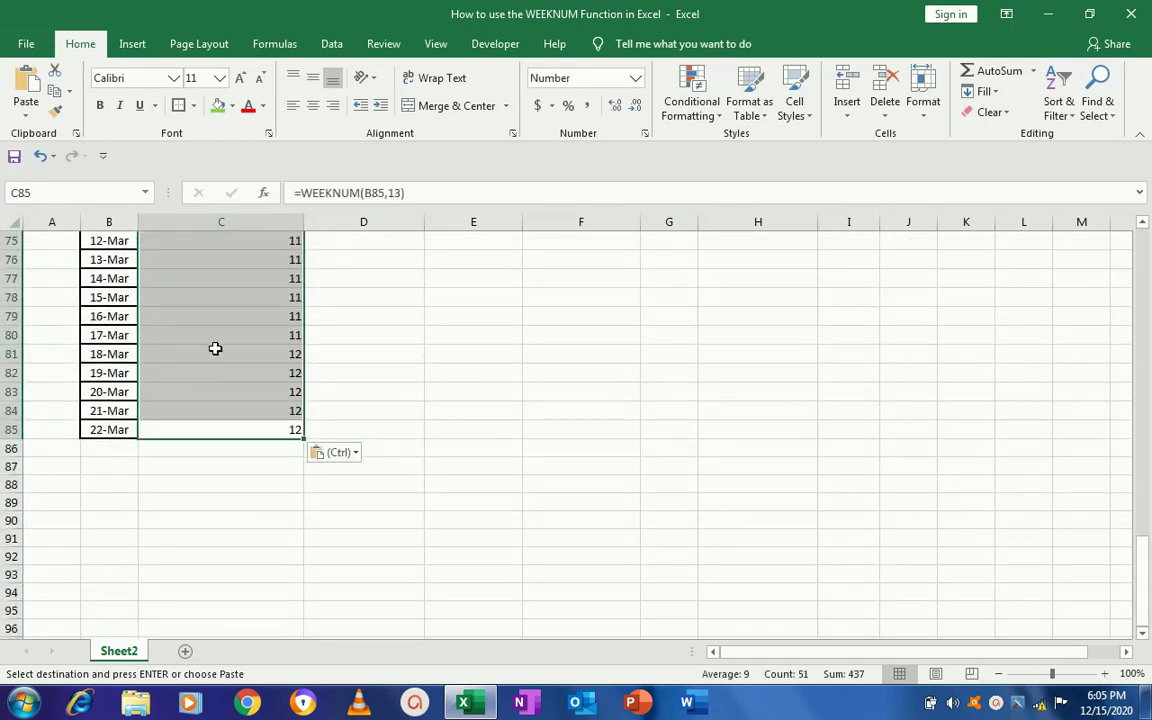
{"action": "left_click", "coordinate": [216, 350]}
{"action": "key", "text": "ctrl+Up"}
{"action": "key", "text": "Up"}
{"action": "key", "text": "Down"}
{"action": "key", "text": "Right"}
{"action": "key", "text": "Down"}
{"action": "key", "text": "Down"}
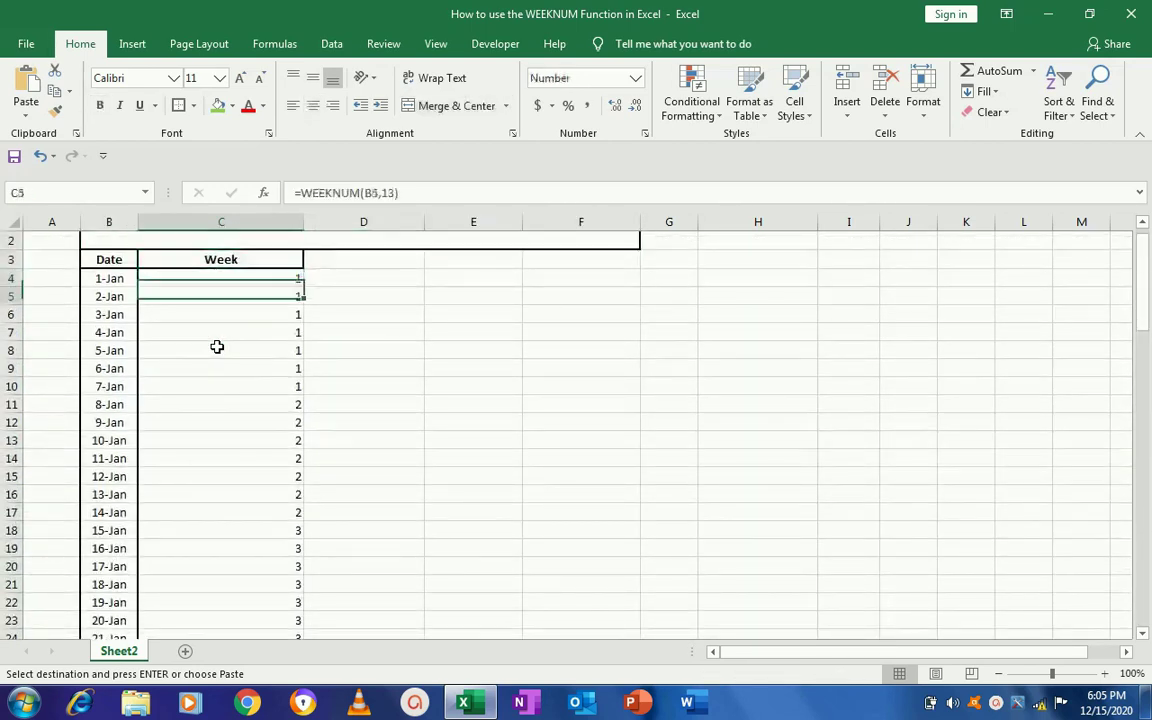
{"action": "key", "text": "Down"}
{"action": "key", "text": "Down"}
{"action": "key", "text": "Down"}
{"action": "key", "text": "Down"}
{"action": "key", "text": "Down"}
{"action": "key", "text": "Down"}
{"action": "key", "text": "Down"}
{"action": "key", "text": "Down"}
{"action": "key", "text": "Down"}
{"action": "key", "text": "Down"}
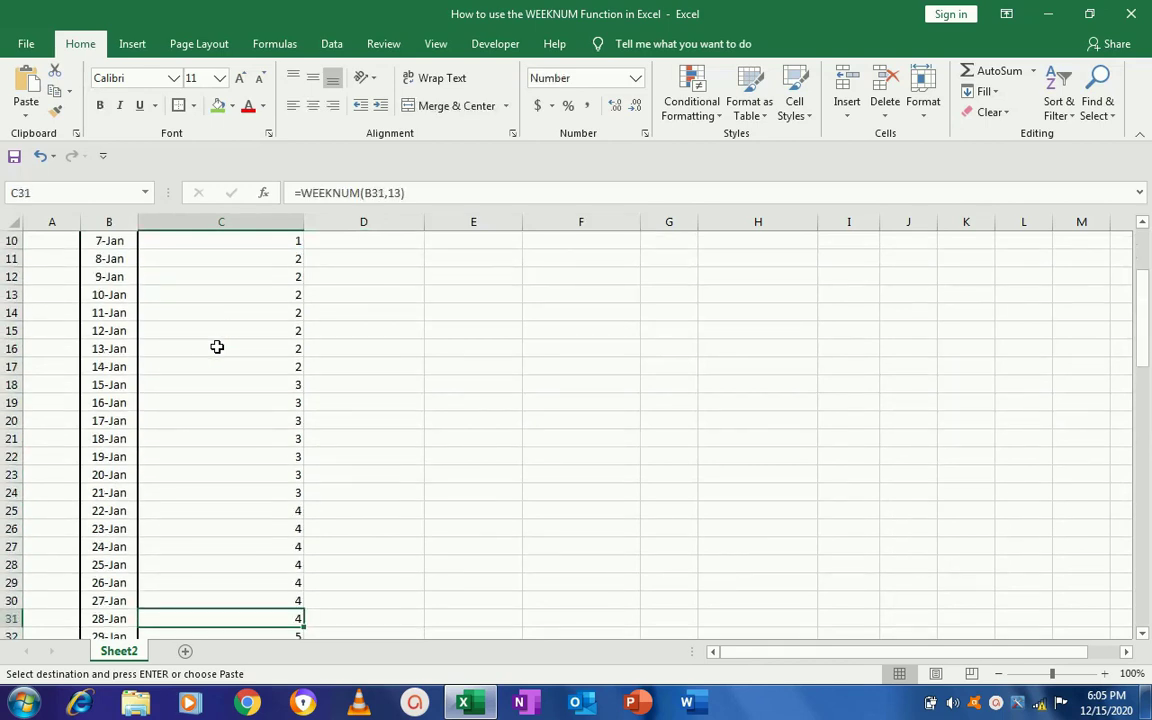
{"action": "key", "text": "Down"}
{"action": "key", "text": "Down"}
{"action": "key", "text": "Down"}
{"action": "key", "text": "Down"}
{"action": "key", "text": "Down"}
{"action": "key", "text": "Down"}
{"action": "key", "text": "Up"}
{"action": "key", "text": "Up"}
{"action": "key", "text": "Up"}
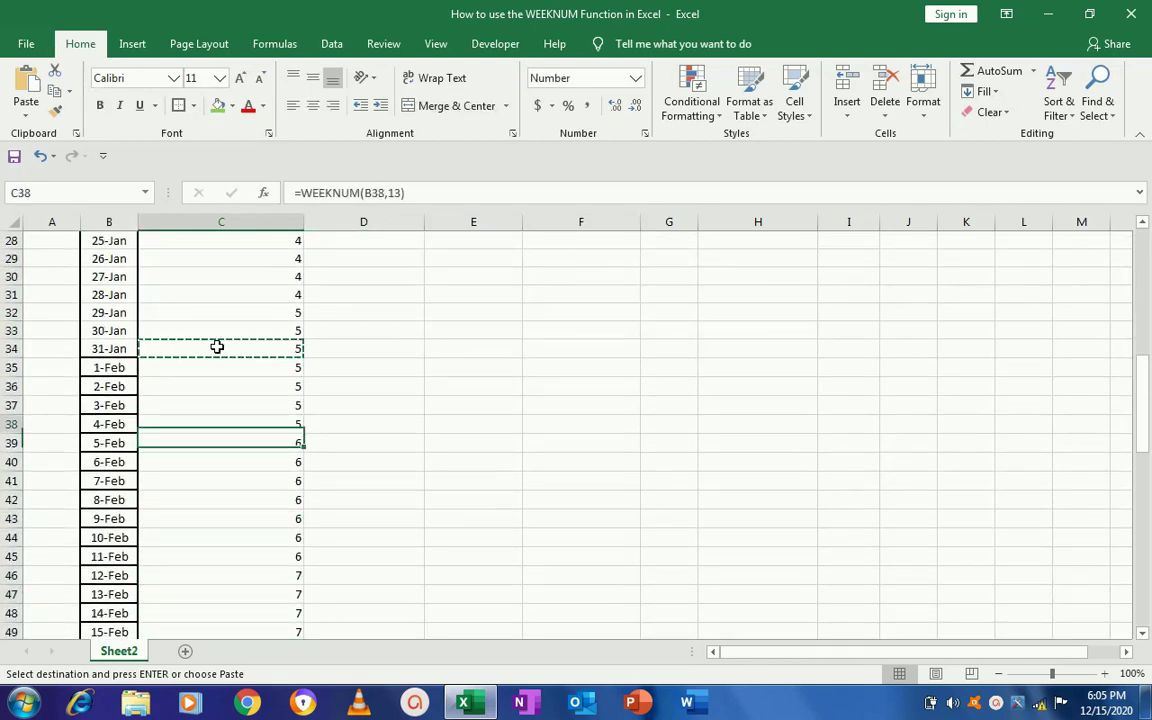
{"action": "key", "text": "Up"}
{"action": "key", "text": "Up"}
{"action": "key", "text": "Up"}
{"action": "key", "text": "Down"}
{"action": "key", "text": "Down"}
{"action": "key", "text": "Down"}
{"action": "key", "text": "Down"}
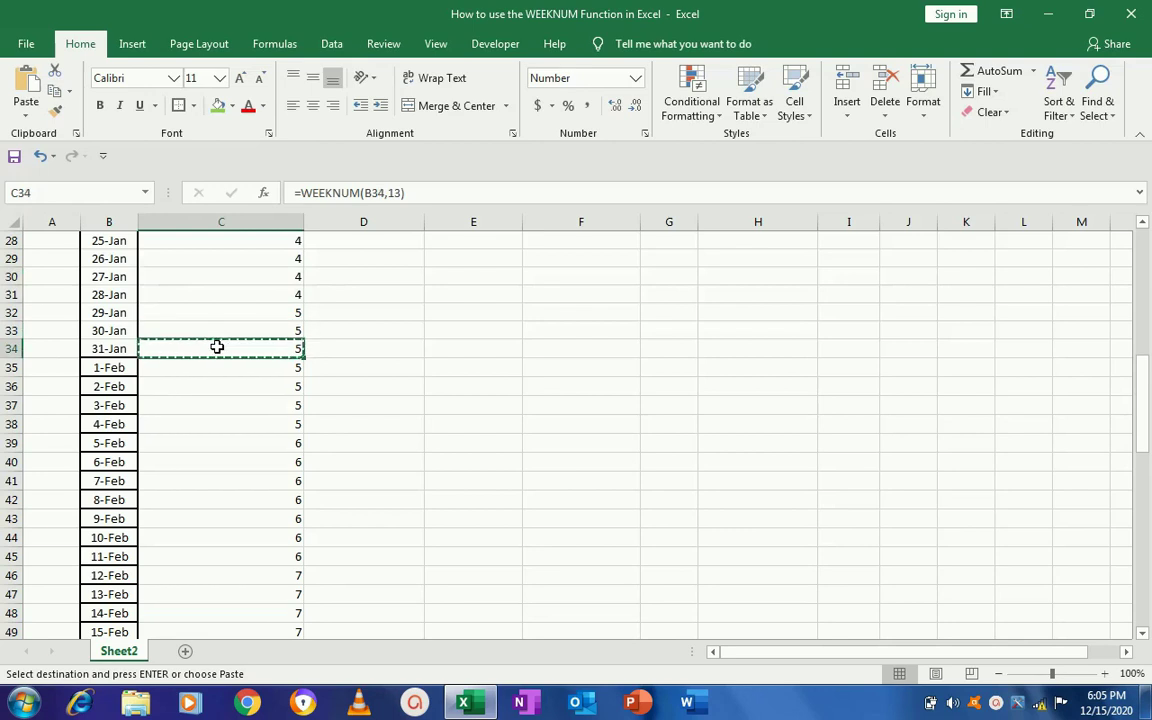
{"action": "key", "text": "Escape"}
{"action": "key", "text": "Left"}
{"action": "key", "text": "Right"}
{"action": "key", "text": "Down"}
{"action": "key", "text": "Down"}
{"action": "key", "text": "Down"}
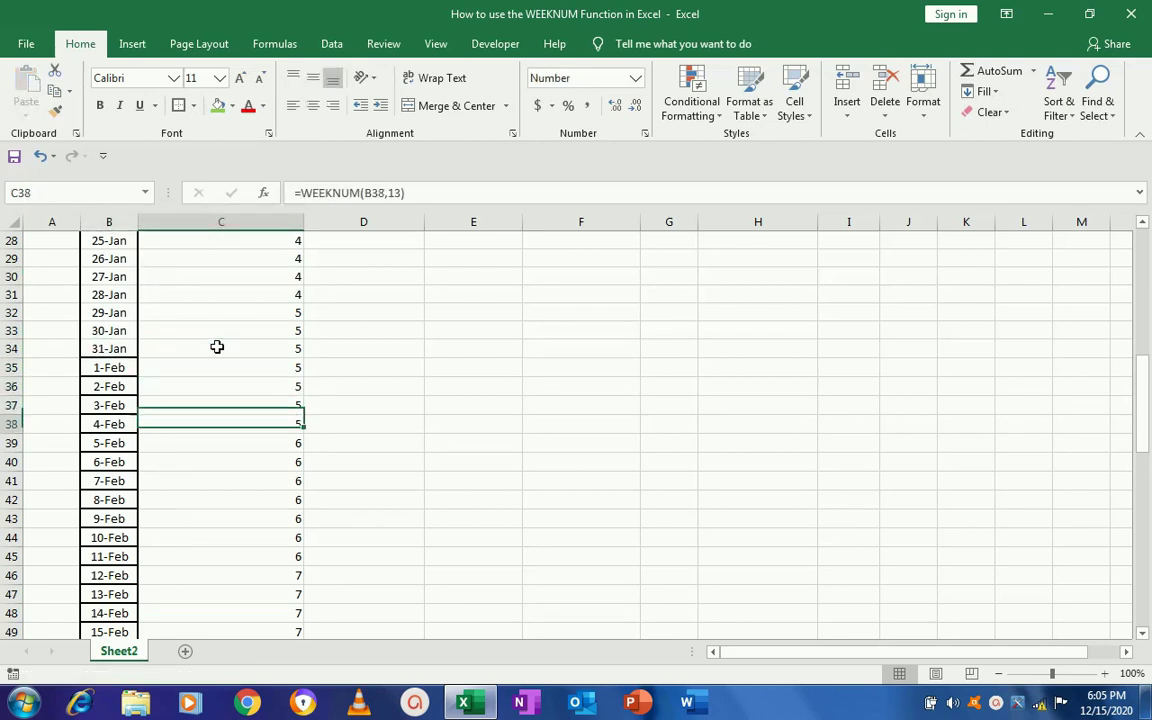
{"action": "key", "text": "Down"}
{"action": "key", "text": "Down"}
{"action": "key", "text": "Left"}
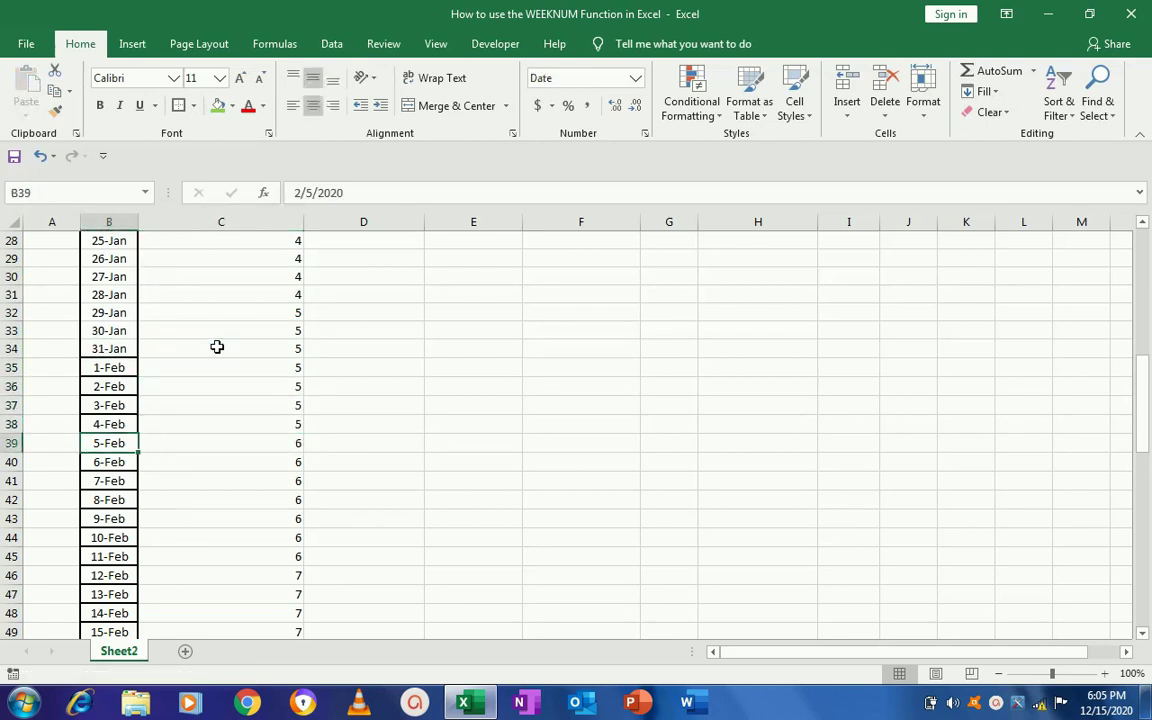
{"action": "key", "text": "shift+Down"}
{"action": "key", "text": "shift+Down"}
{"action": "key", "text": "shift+Down"}
{"action": "key", "text": "shift+Down"}
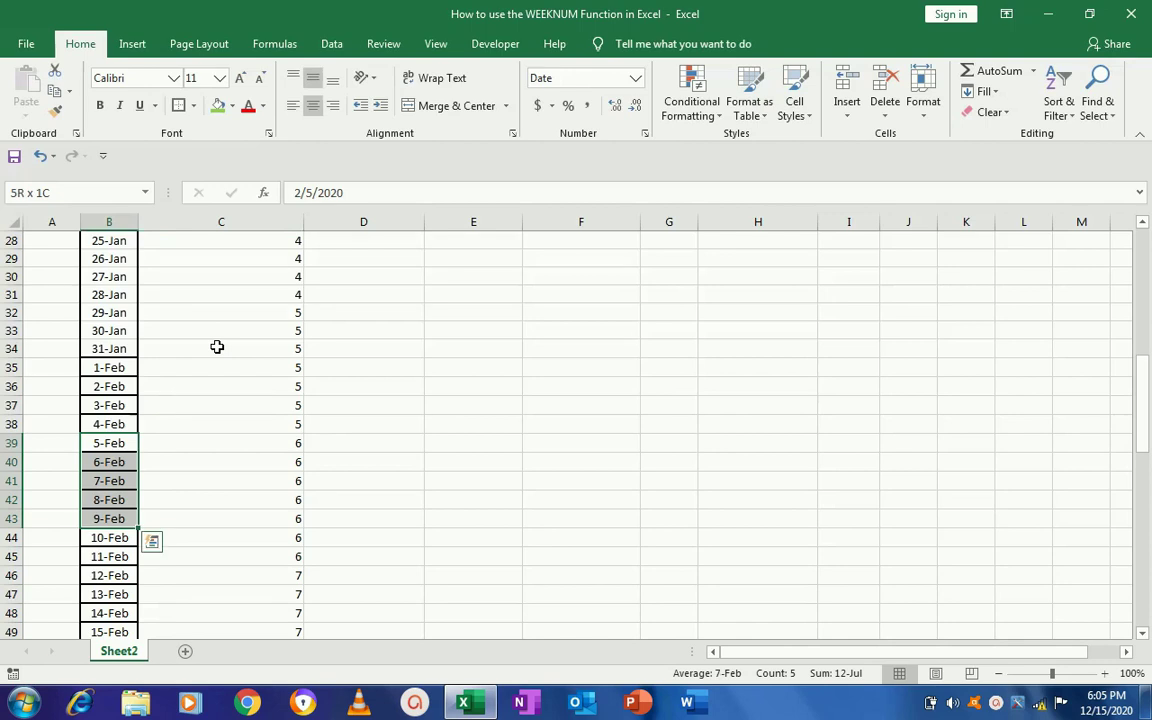
{"action": "key", "text": "shift+Down"}
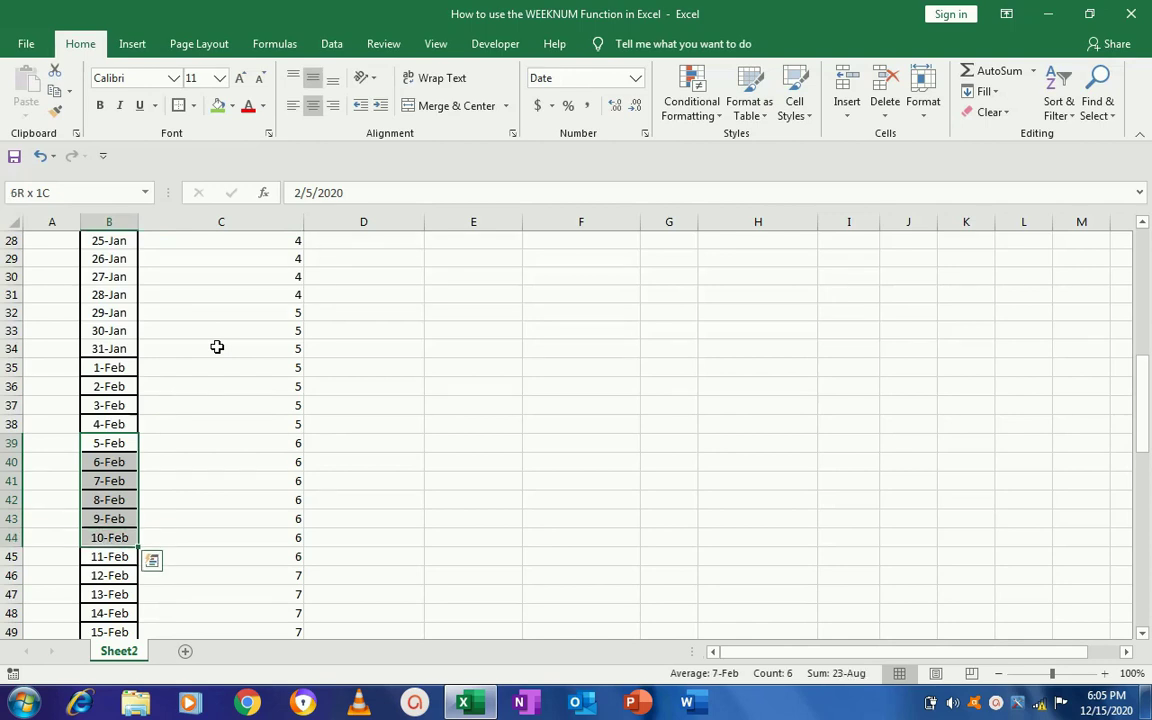
{"action": "key", "text": "shift+Down"}
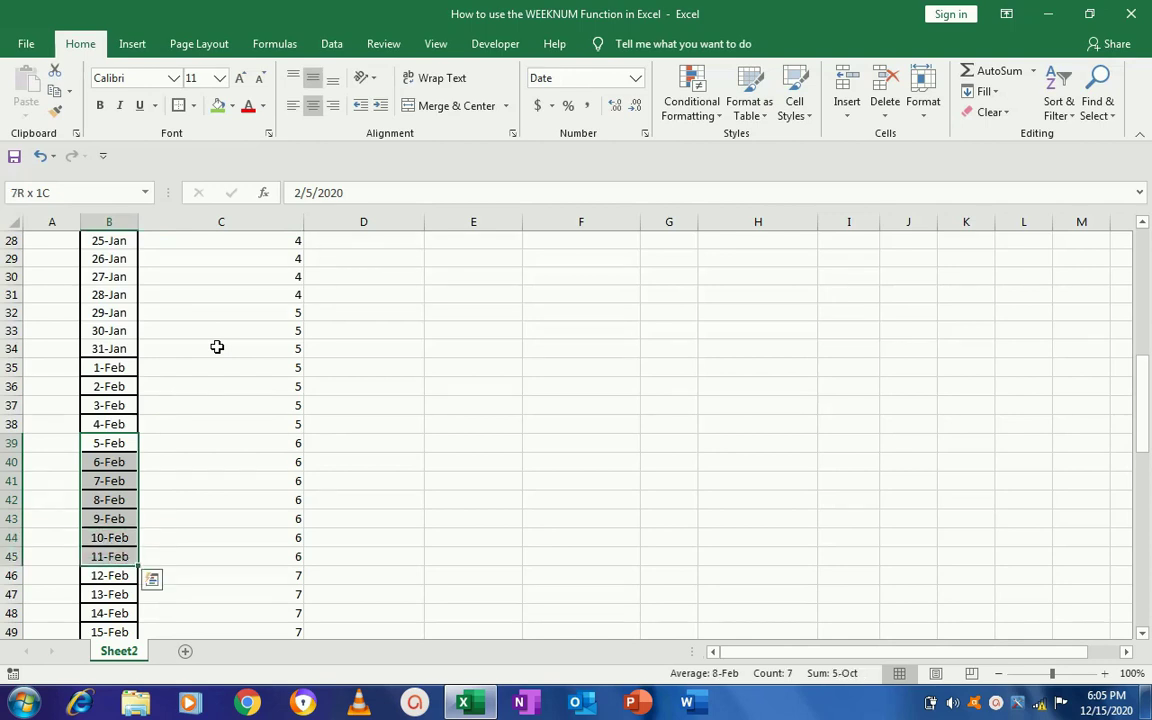
{"action": "key", "text": "Down"}
{"action": "key", "text": "Down"}
{"action": "key", "text": "Down"}
{"action": "key", "text": "Down"}
{"action": "key", "text": "Down"}
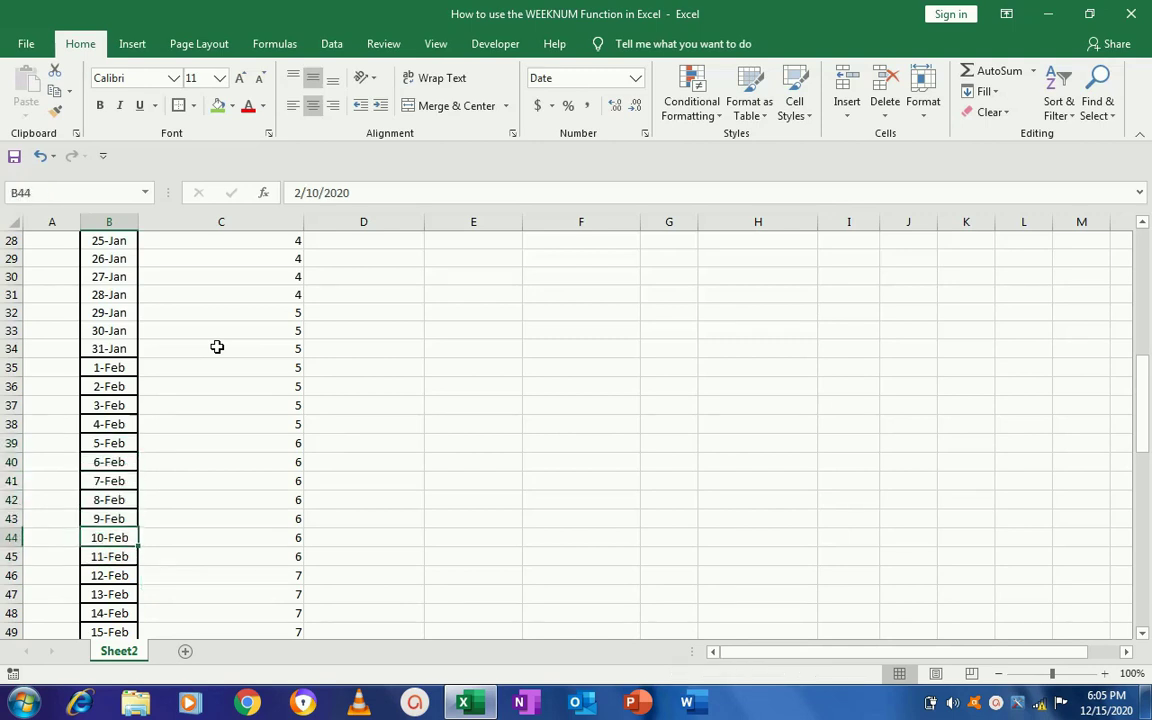
{"action": "key", "text": "Down"}
{"action": "key", "text": "Right"}
{"action": "key", "text": "Down"}
{"action": "key", "text": "Down"}
{"action": "key", "text": "Down"}
{"action": "key", "text": "Down"}
{"action": "key", "text": "Down"}
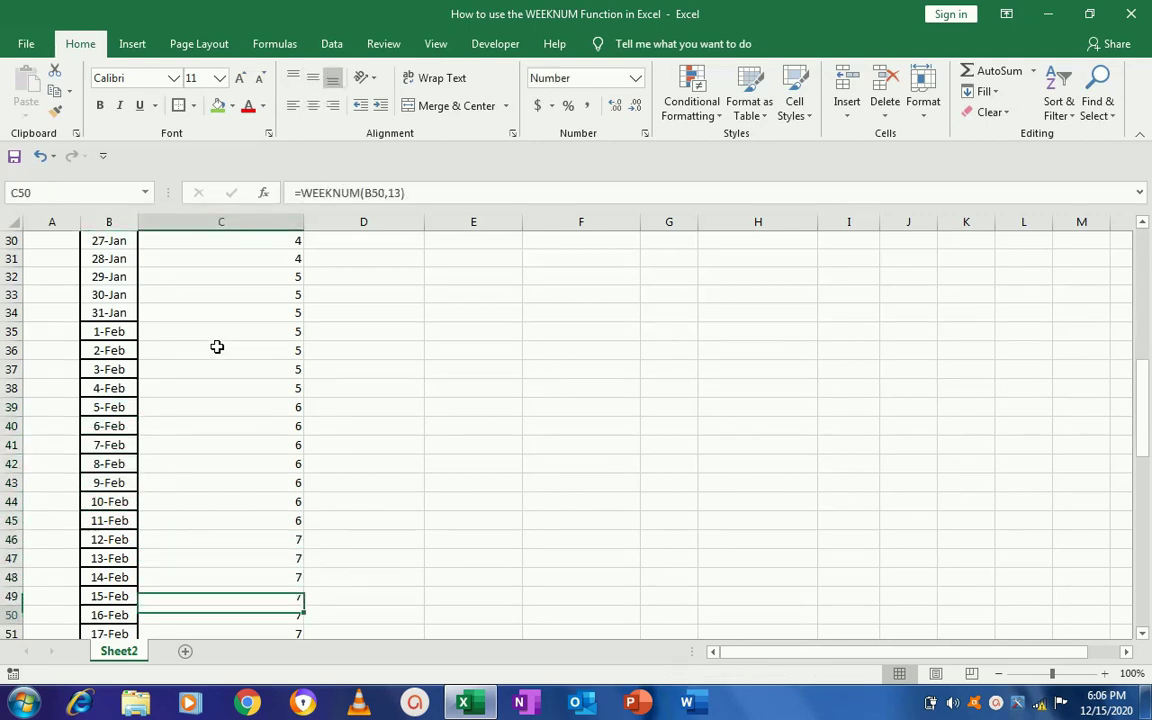
{"action": "key", "text": "Down"}
{"action": "key", "text": "Down"}
{"action": "key", "text": "Down"}
{"action": "key", "text": "Down"}
{"action": "key", "text": "Down"}
{"action": "key", "text": "Down"}
{"action": "key", "text": "Left"}
{"action": "key", "text": "Down"}
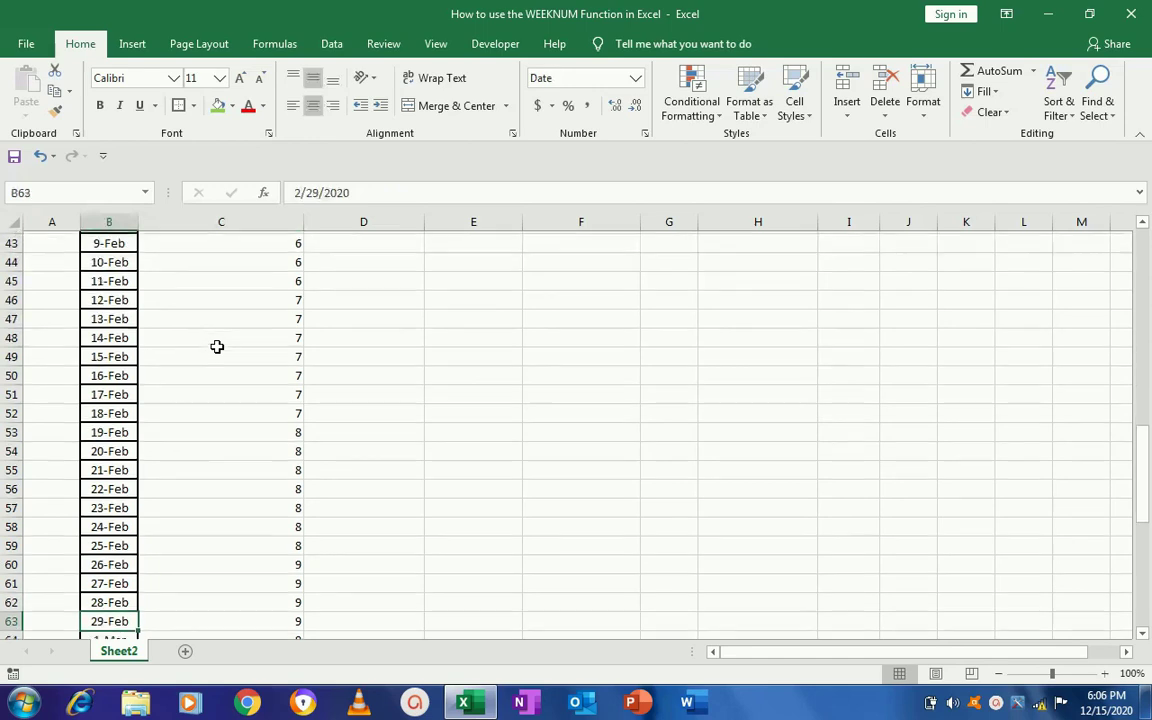
{"action": "key", "text": "Down"}
{"action": "key", "text": "Down"}
{"action": "key", "text": "Down"}
{"action": "key", "text": "Down"}
{"action": "key", "text": "Down"}
{"action": "key", "text": "Down"}
{"action": "key", "text": "Down"}
{"action": "key", "text": "Down"}
{"action": "key", "text": "Down"}
{"action": "key", "text": "Down"}
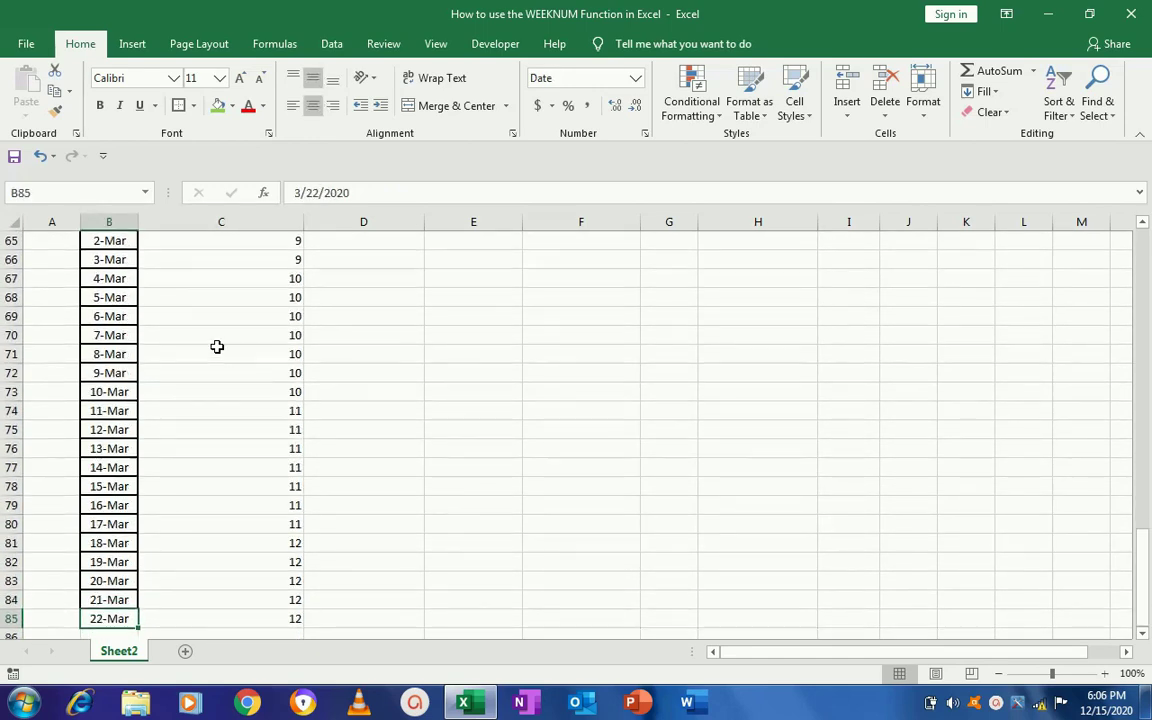
{"action": "key", "text": "Right"}
{"action": "key", "text": "Right"}
{"action": "key", "text": "Down"}
{"action": "key", "text": "Down"}
{"action": "key", "text": "Left"}
{"action": "key", "text": "Up"}
{"action": "key", "text": "Up"}
{"action": "key", "text": "Up"}
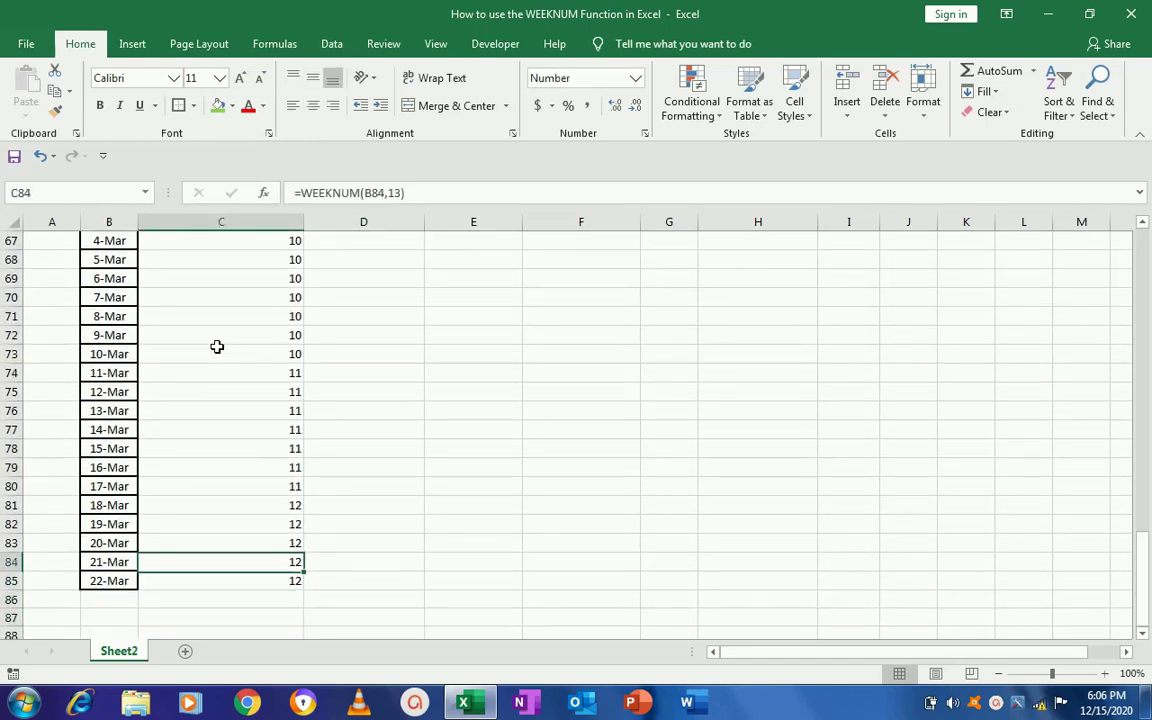
{"action": "key", "text": "Left"}
{"action": "key", "text": "ctrl+Up"}
{"action": "key", "text": "ctrl+Up"}
{"action": "key", "text": "Down"}
{"action": "key", "text": "Down"}
{"action": "key", "text": "Down"}
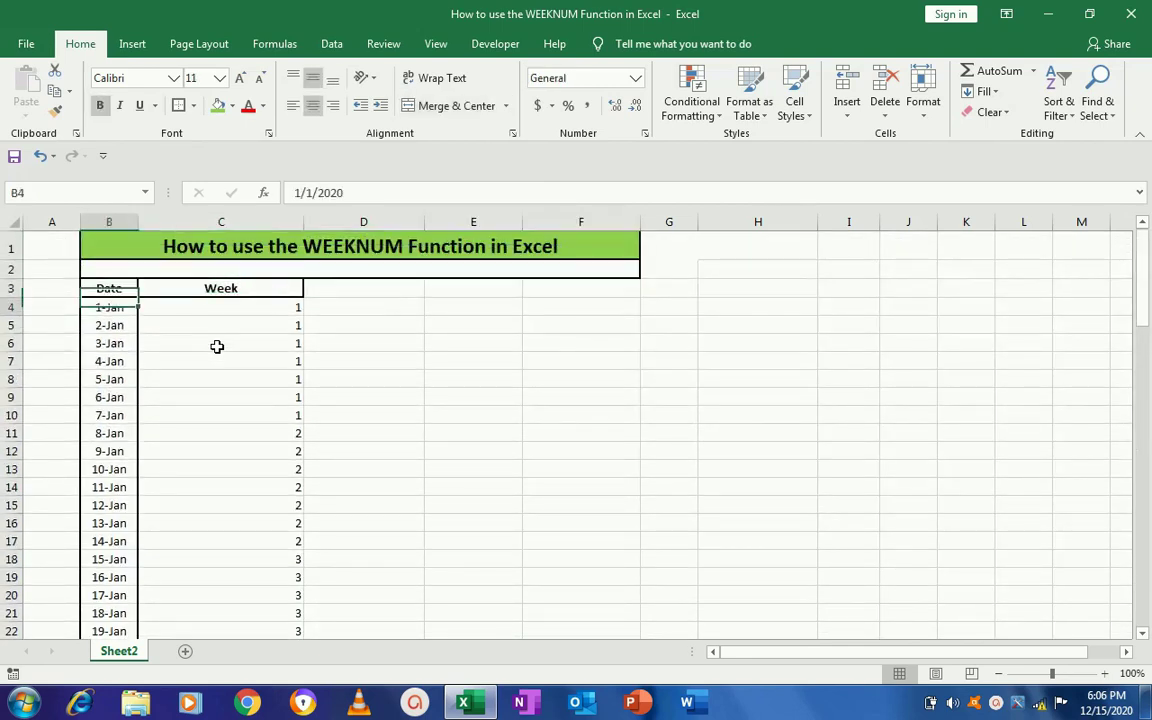
{"action": "key", "text": "Left"}
{"action": "key", "text": "Right"}
{"action": "key", "text": "ctrl+Down"}
{"action": "key", "text": "Down"}
{"action": "key", "text": "Down"}
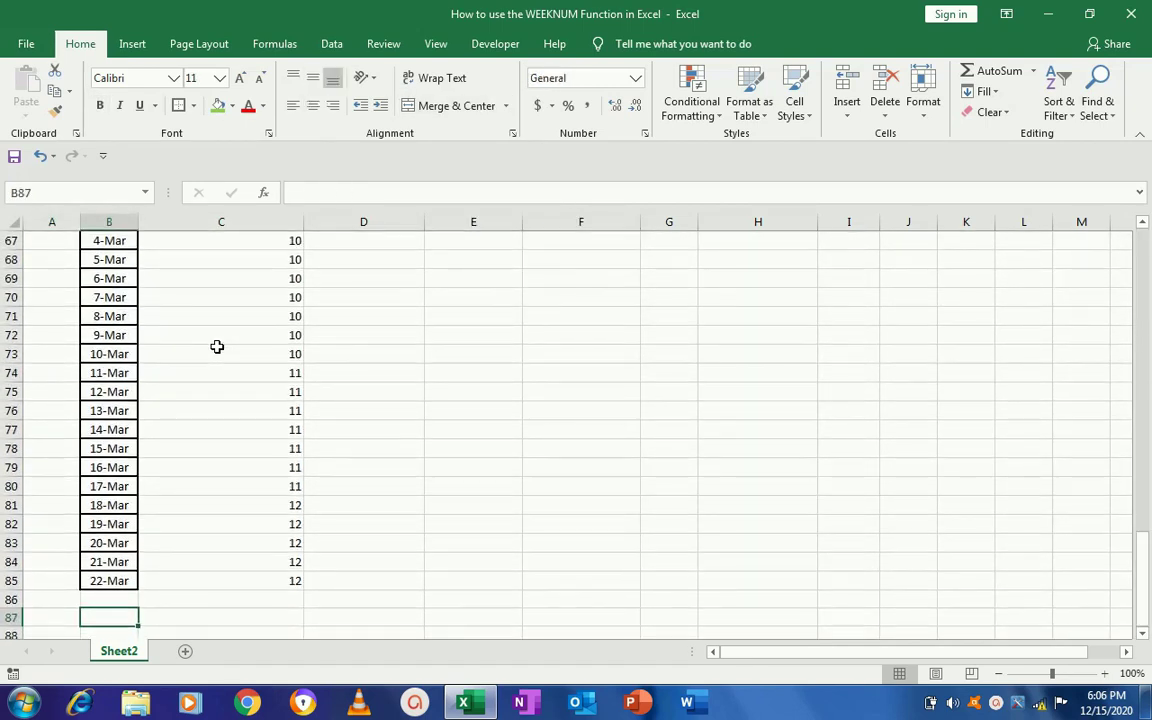
{"action": "key", "text": "Up"}
{"action": "key", "text": "Up"}
{"action": "key", "text": "ctrl+Up"}
{"action": "key", "text": "Down"}
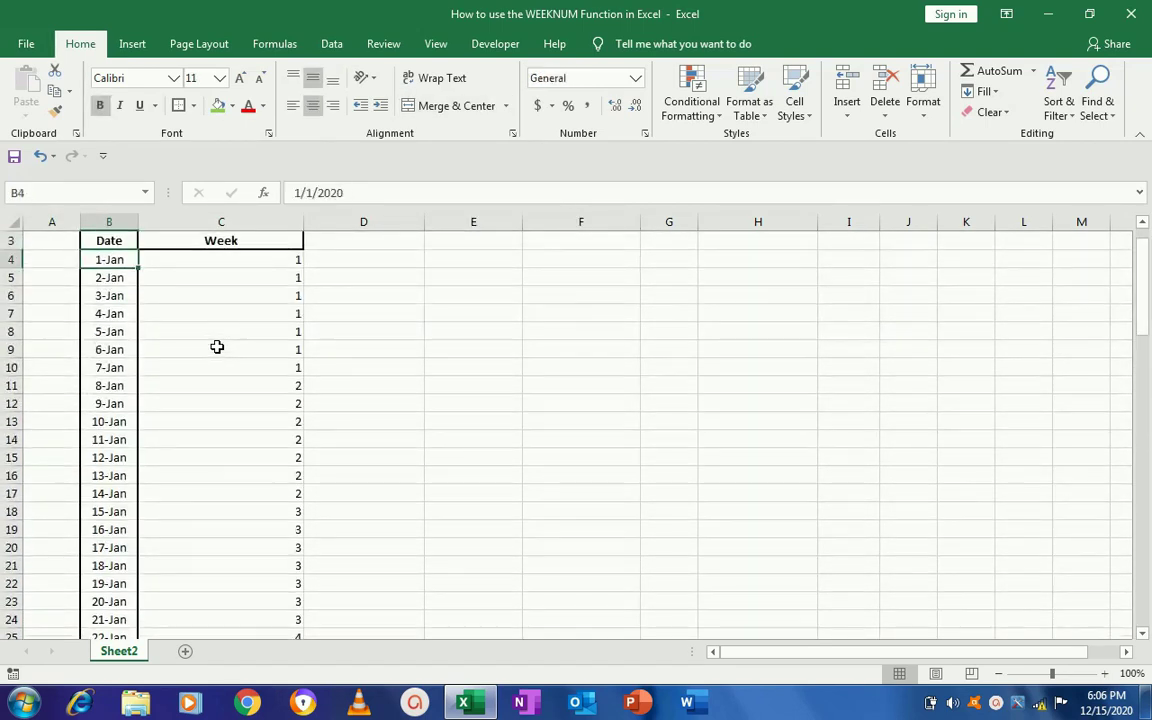
{"action": "key", "text": "Right"}
{"action": "key", "text": "ctrl+shift+Down"}
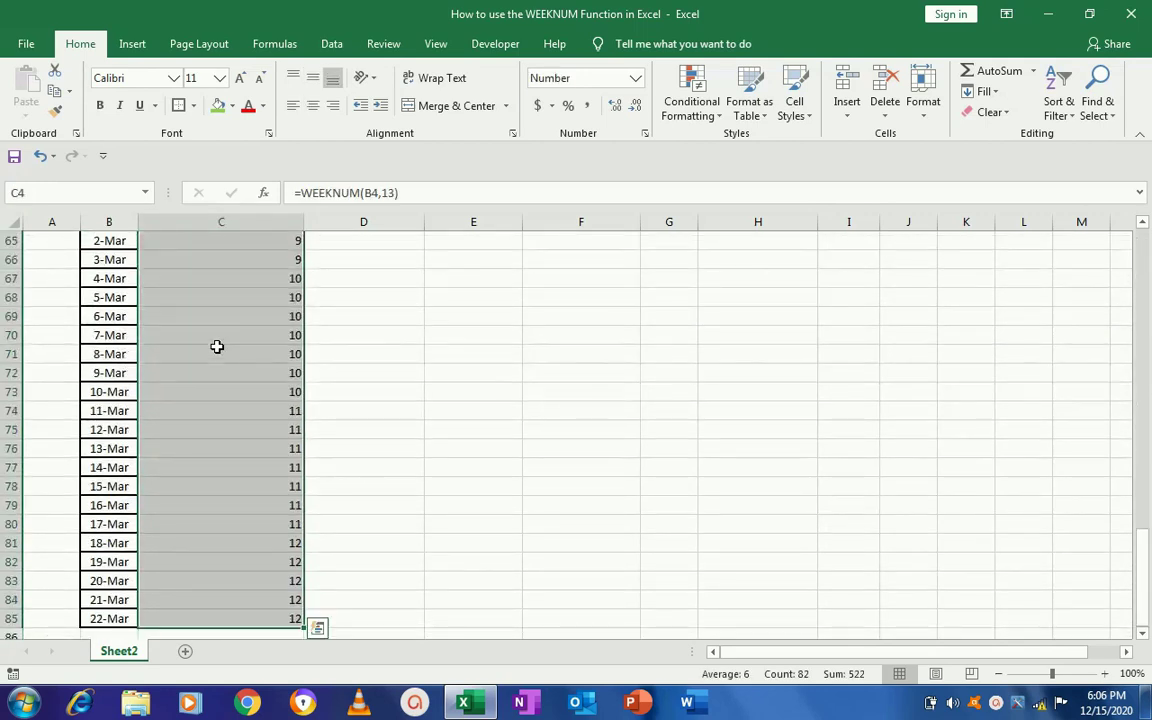
{"action": "key", "text": "ctrl+Up"}
{"action": "key", "text": "Down"}
{"action": "key", "text": "Left"}
{"action": "key", "text": "Right"}
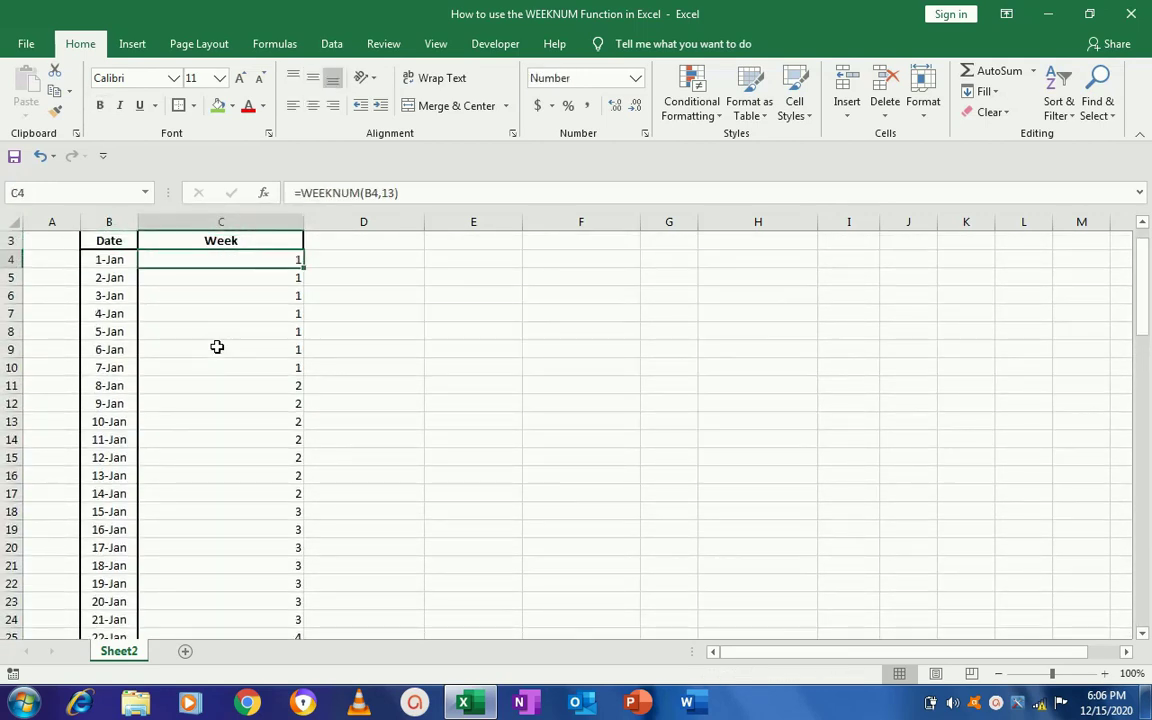
{"action": "key", "text": "ctrl+Up"}
{"action": "key", "text": "ctrl+Up"}
{"action": "key", "text": "Down"}
{"action": "key", "text": "Down"}
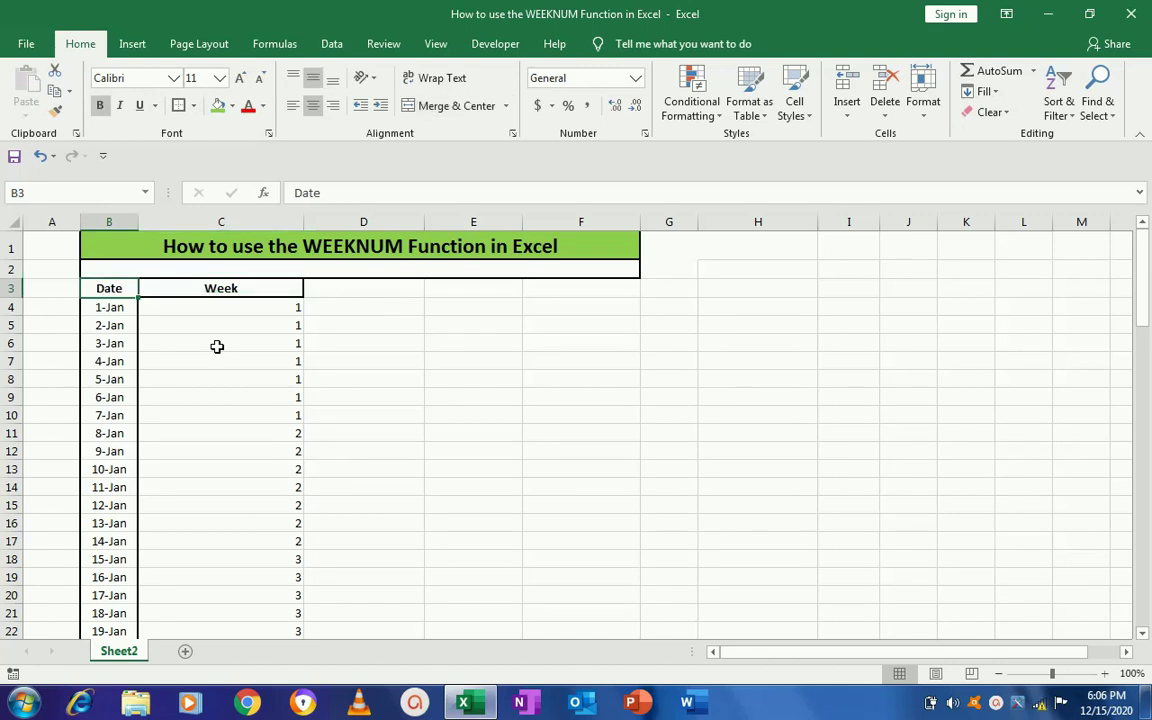